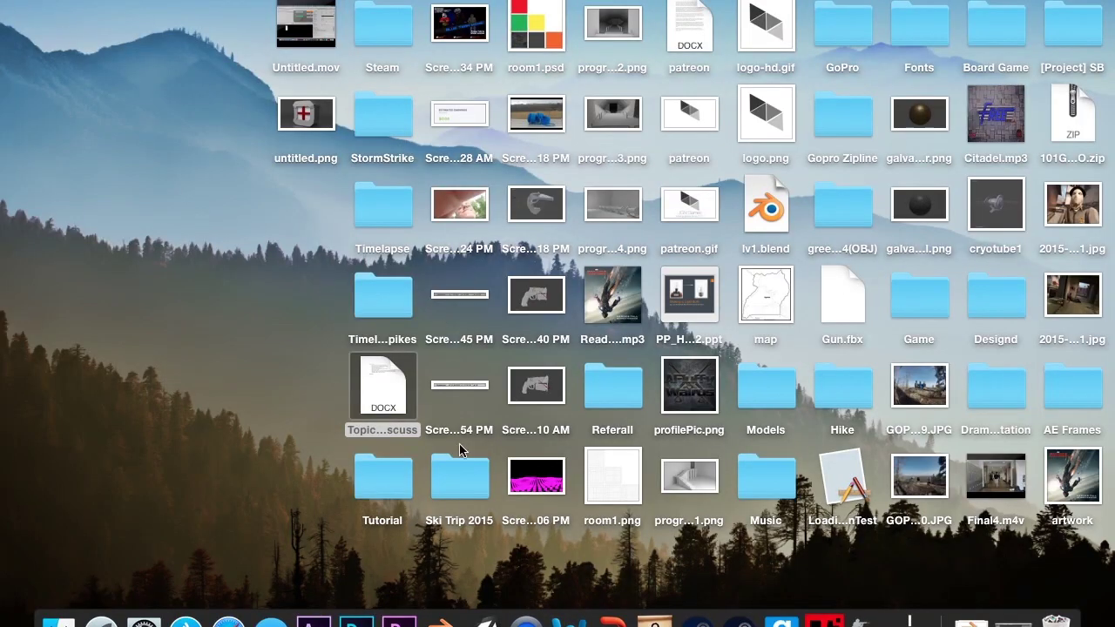
Bring the Blender window with the Subsurf and Bevel cube scene to the front
click(451, 615)
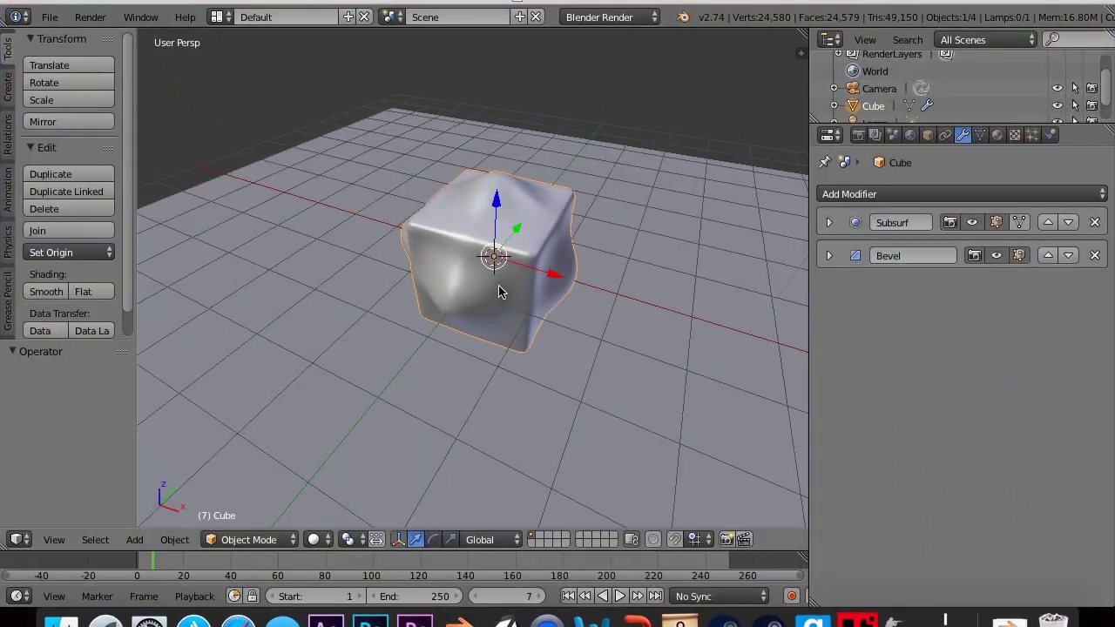
Orbit the view to look down on the cube and return the timeline to frame 0
middle_drag(534, 277, 659, 200)
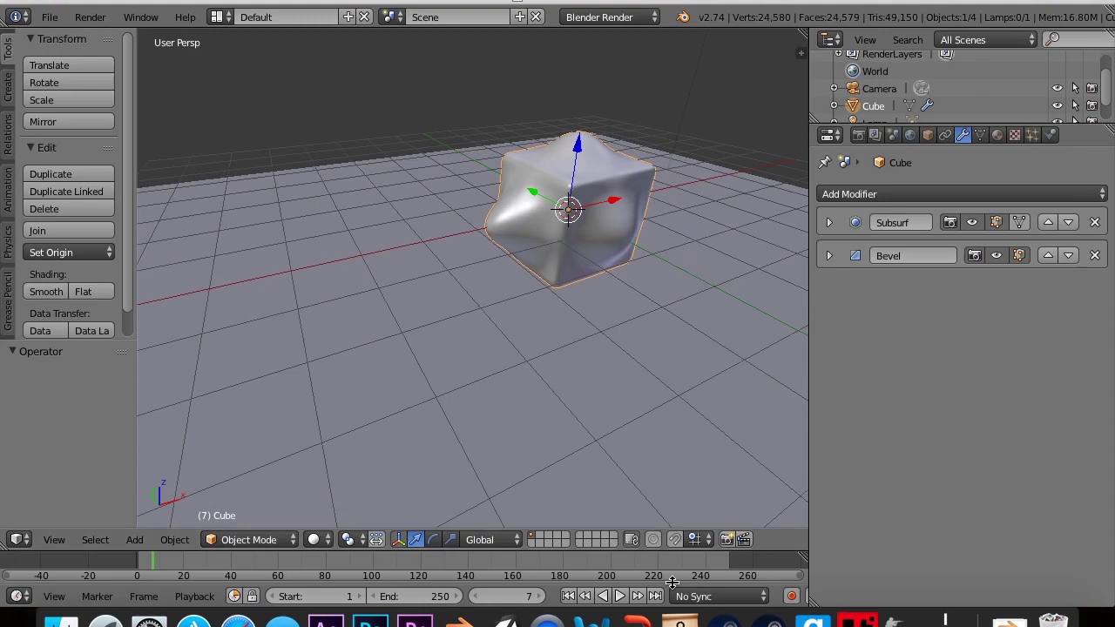
middle_drag(610, 436, 501, 173)
scroll(501, 174, down, 2)
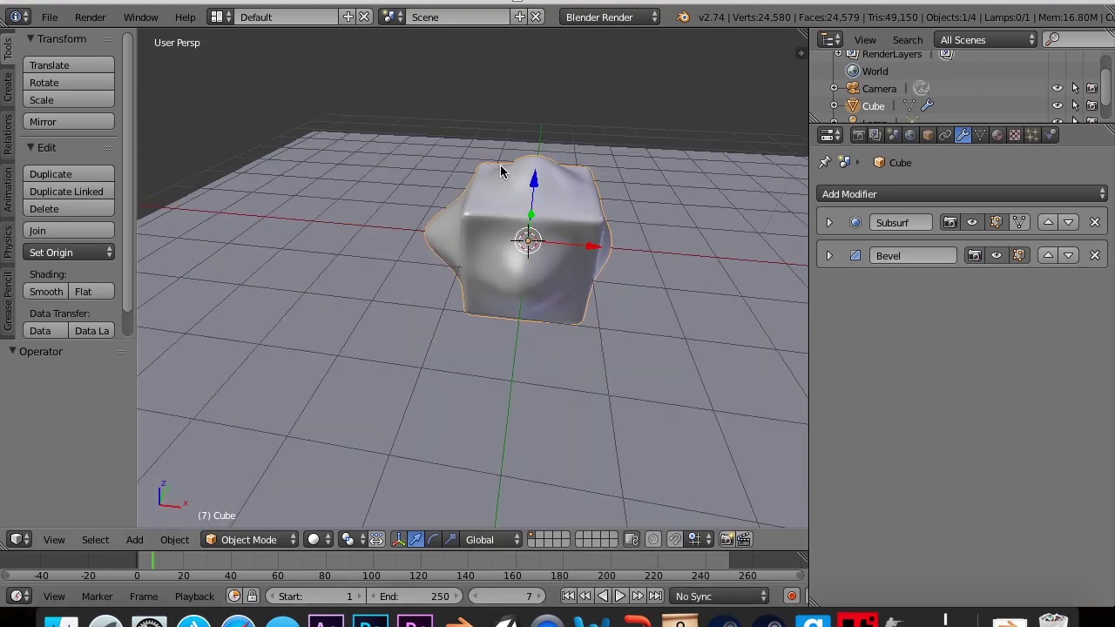
scroll(534, 173, left, 4)
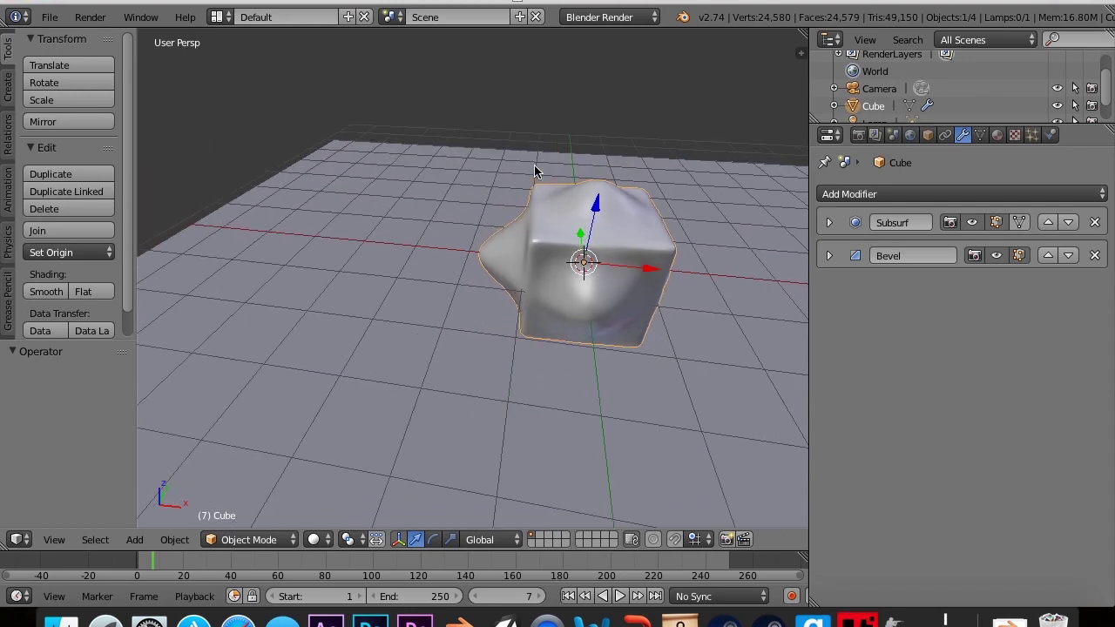
scroll(534, 170, up, 3)
key(Left)
scroll(534, 172, left, 4)
key(Left)
scroll(534, 172, down, 3)
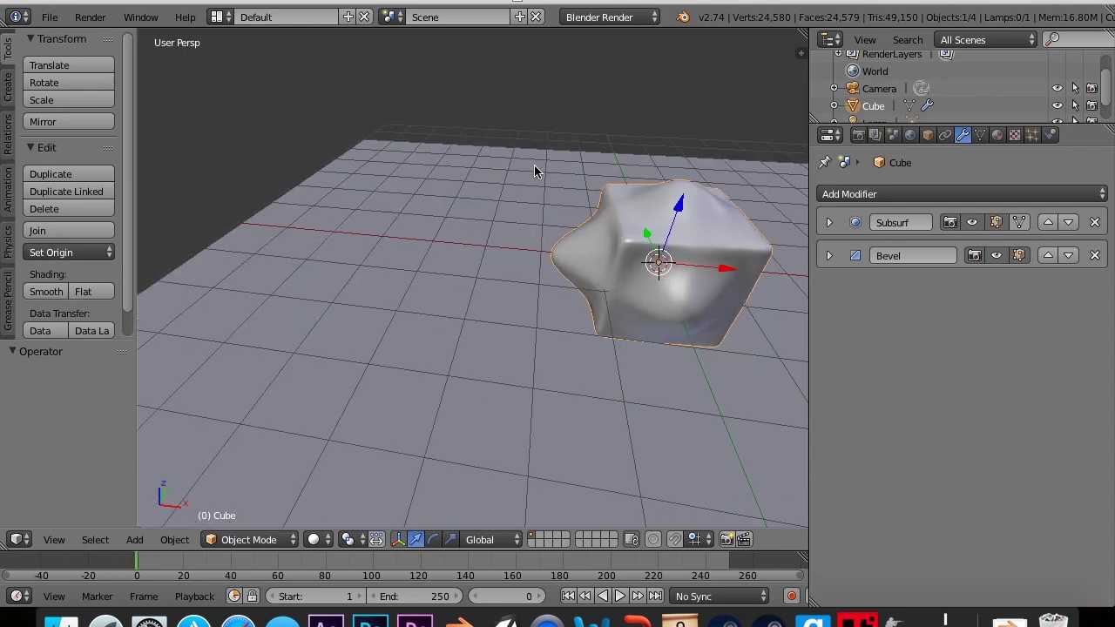
scroll(534, 171, right, 4)
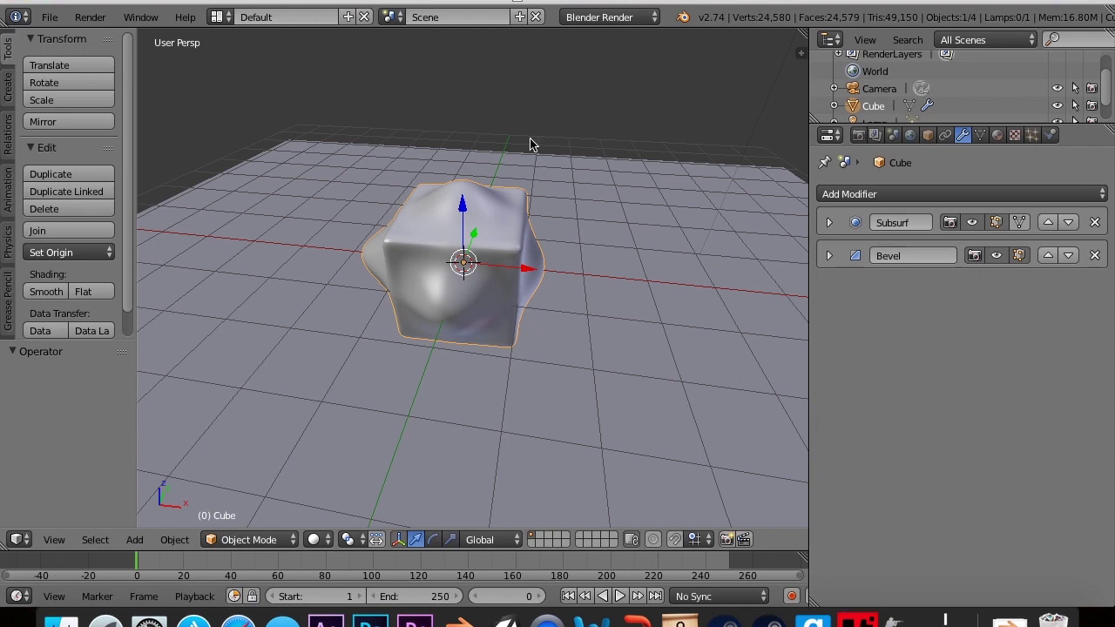
Drop down the render engine list in the Info header after orbiting to a lower angle
click(603, 17)
click(604, 26)
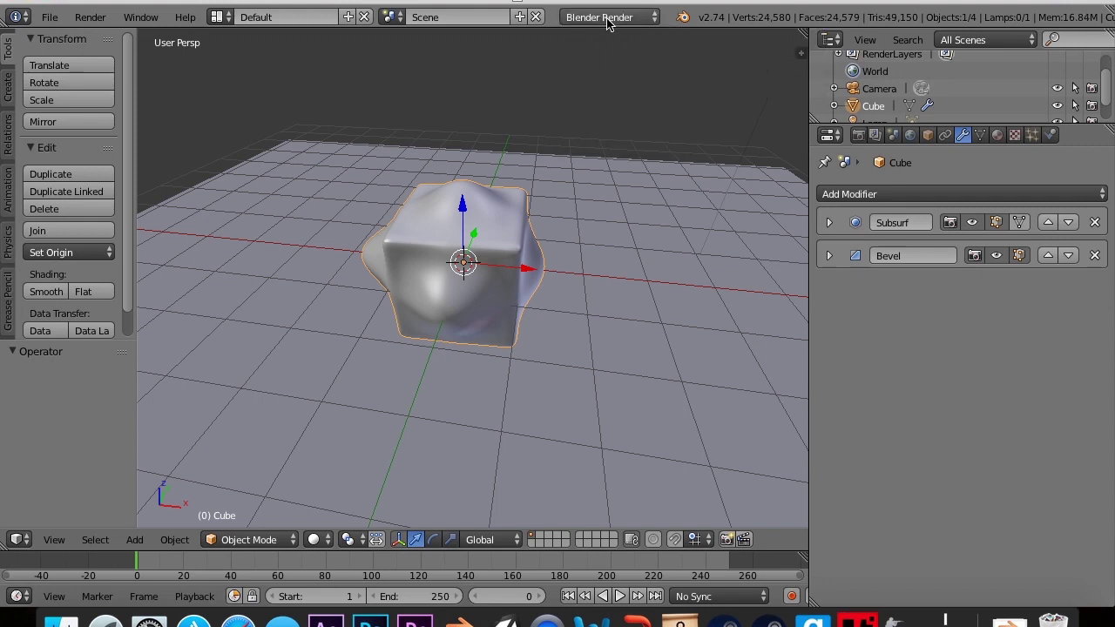
click(605, 19)
click(607, 30)
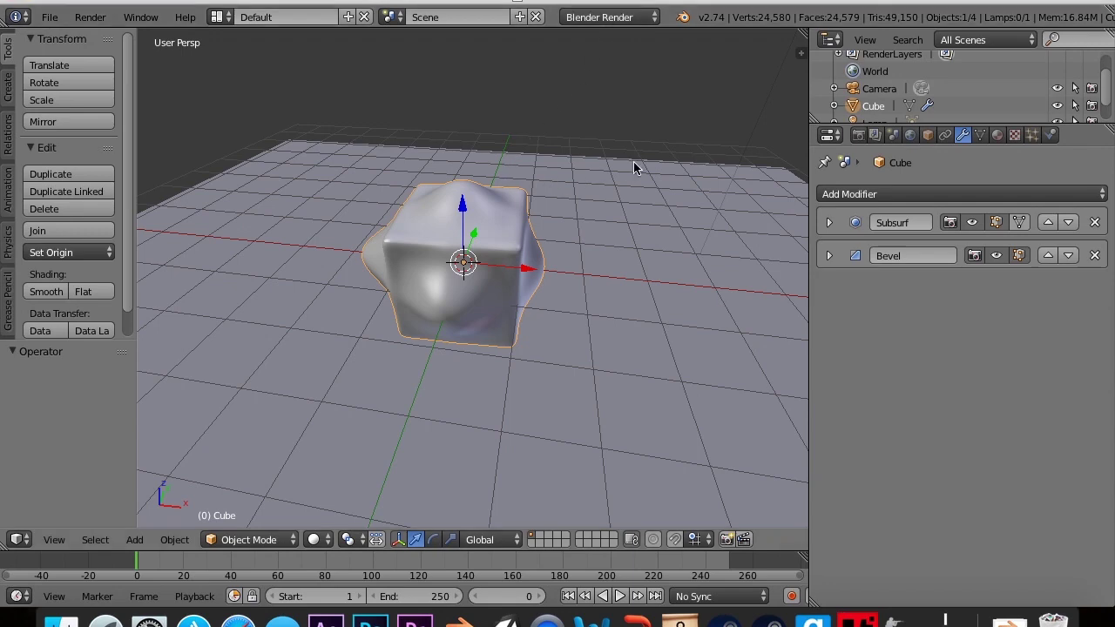
mouse_move(635, 167)
middle_down()
mouse_move(660, 112)
mouse_move(632, 127)
mouse_move(639, 149)
middle_up()
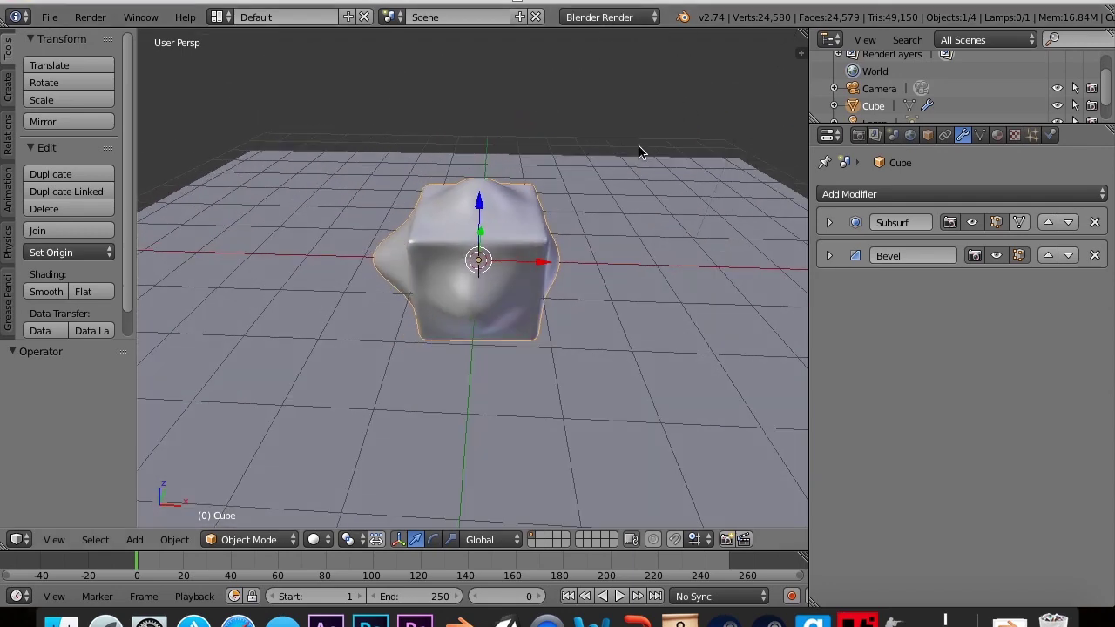
click(620, 21)
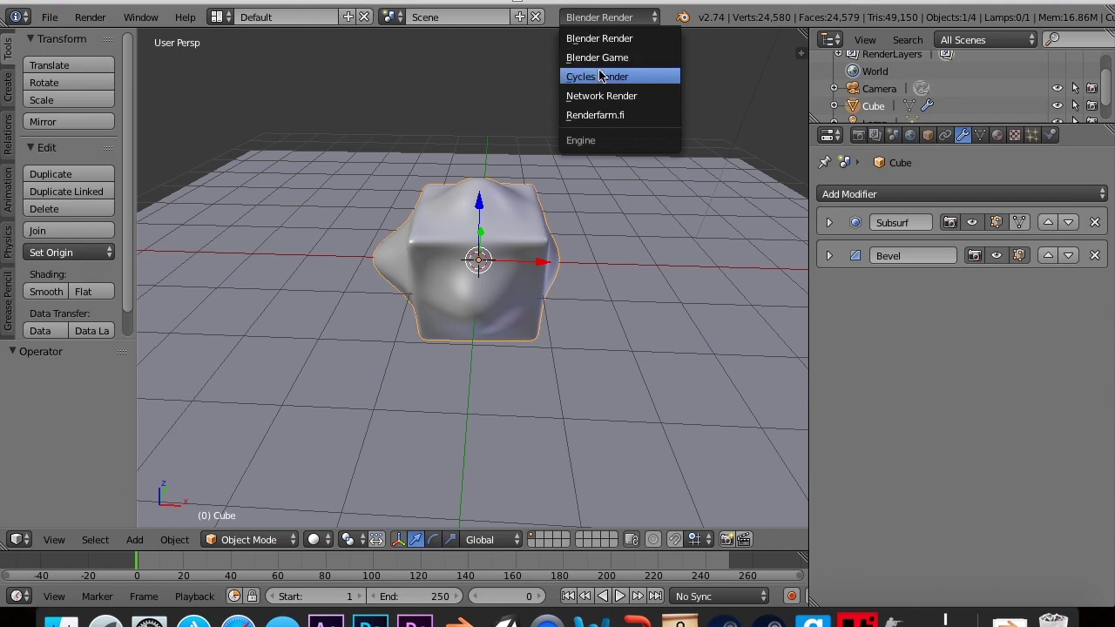
Try Cycles, then set the engine back to Blender Render and orbit to look down
click(597, 77)
click(602, 18)
click(600, 38)
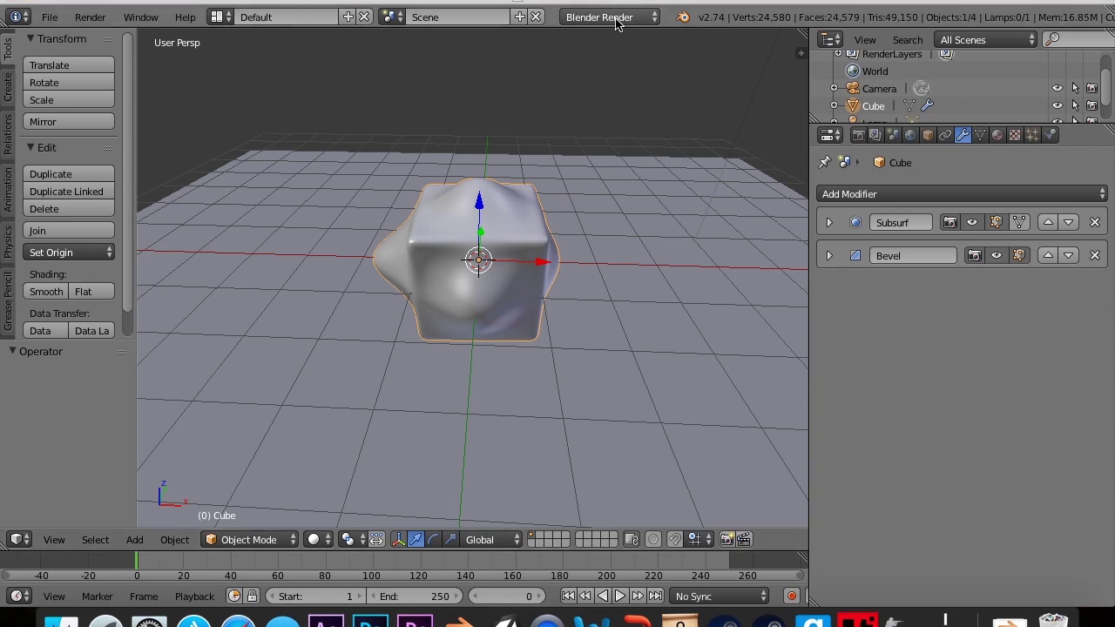
click(613, 19)
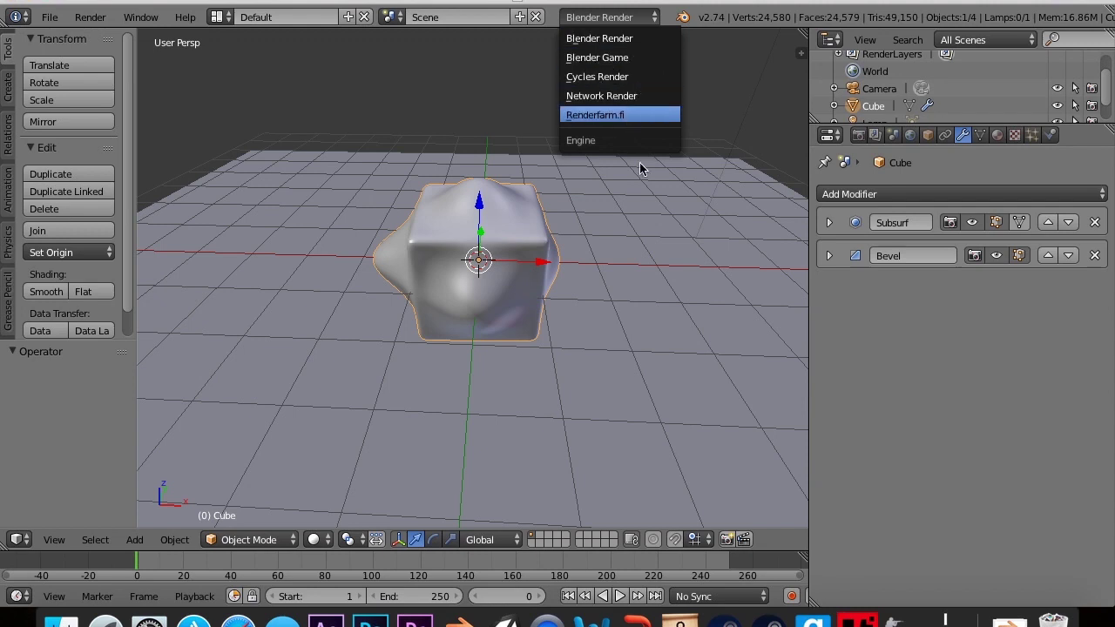
click(616, 16)
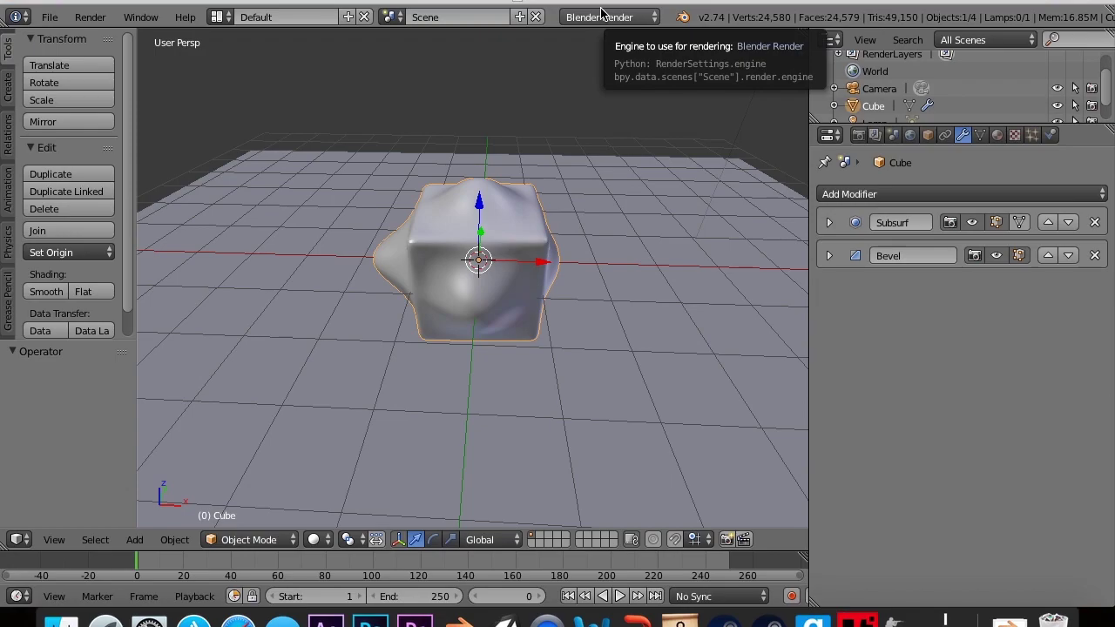
middle_drag(507, 143, 849, 125)
Render the grey cube with Blender Render from the Render tab and dismiss the result
click(858, 135)
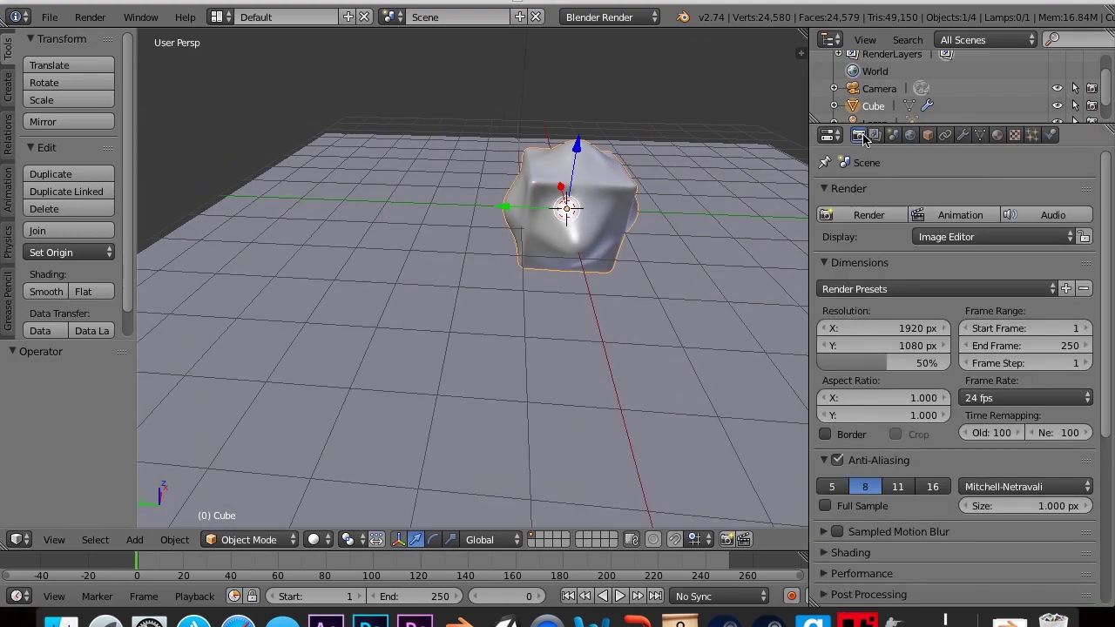
click(852, 218)
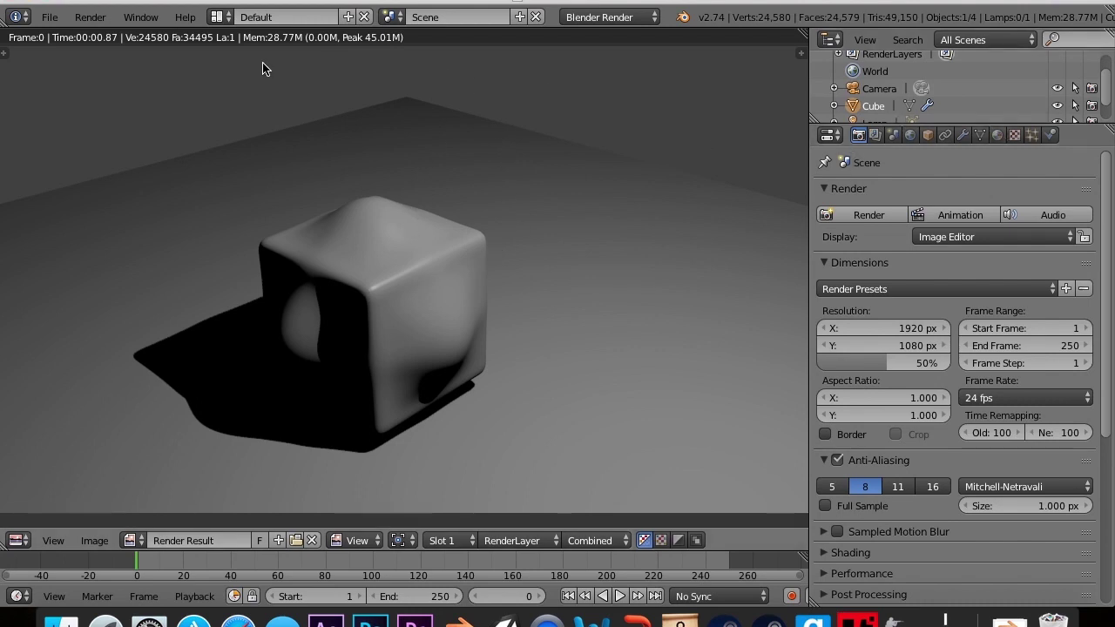
key(Escape)
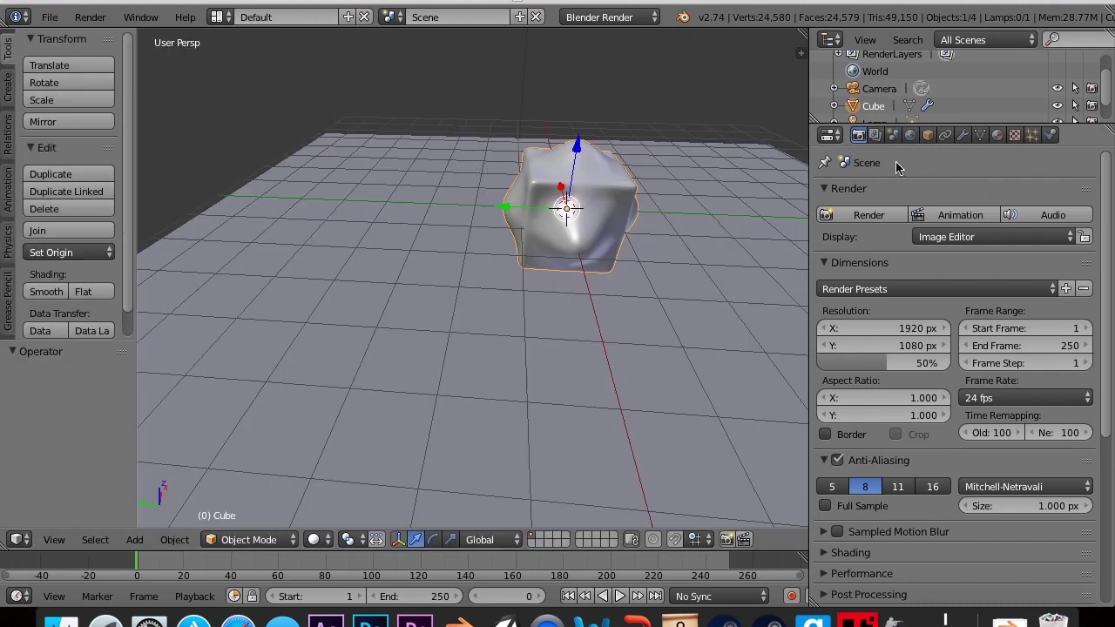
Set the cube material's diffuse colour to dark blue
click(1000, 136)
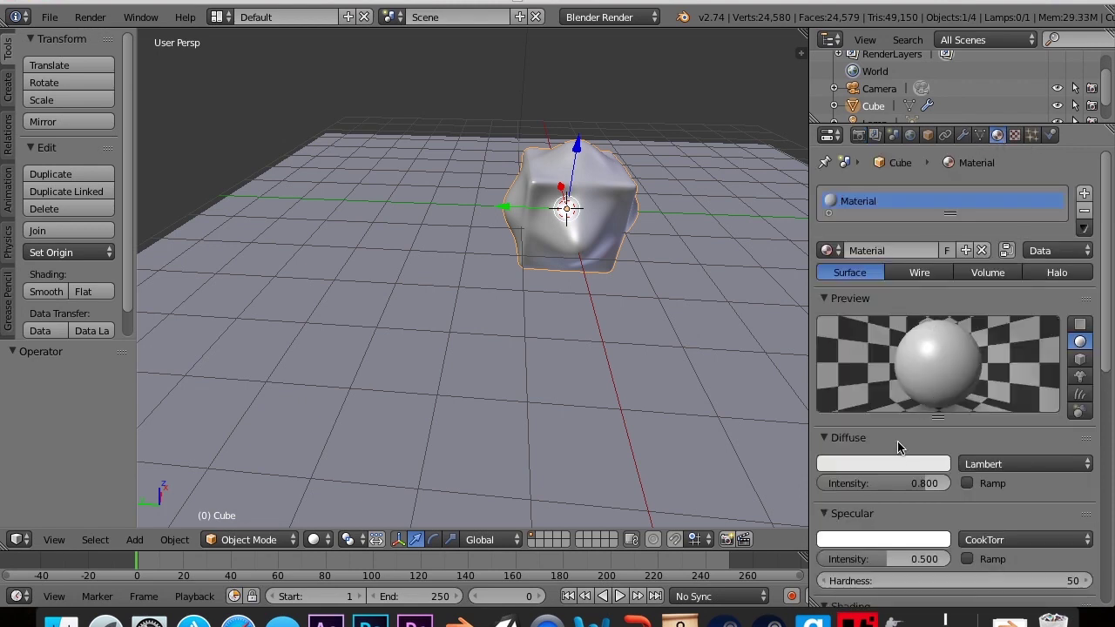
click(900, 468)
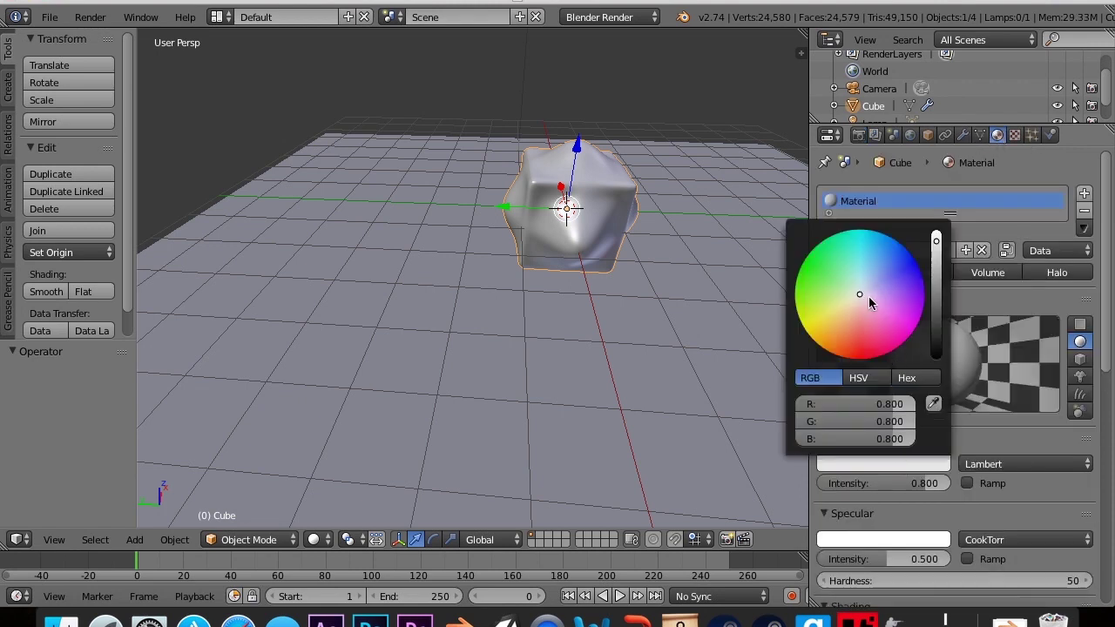
drag(868, 296, 890, 271)
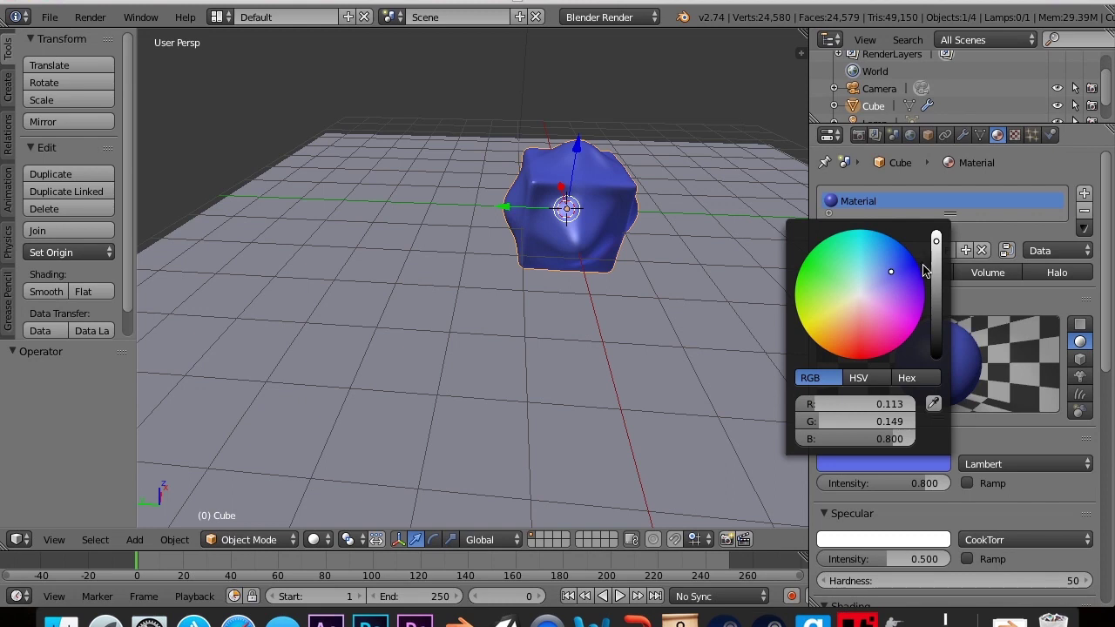
click(935, 285)
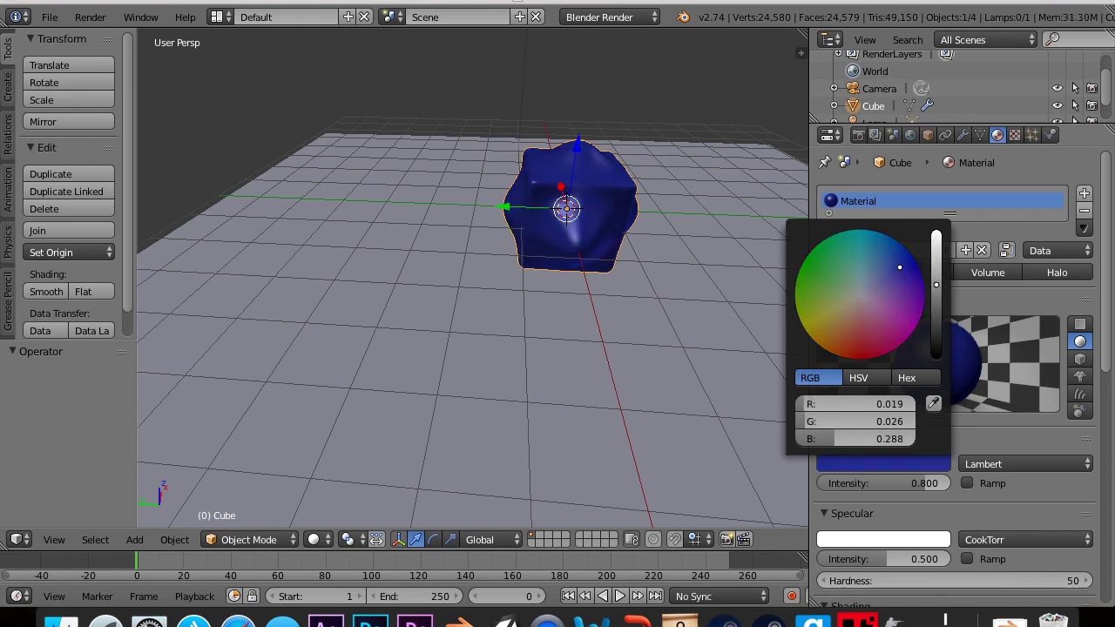
Set specular intensity 1.000 and hardness 266, enable Mirror, and render the blue cube
drag(890, 558, 940, 558)
scroll(912, 478, down, 3)
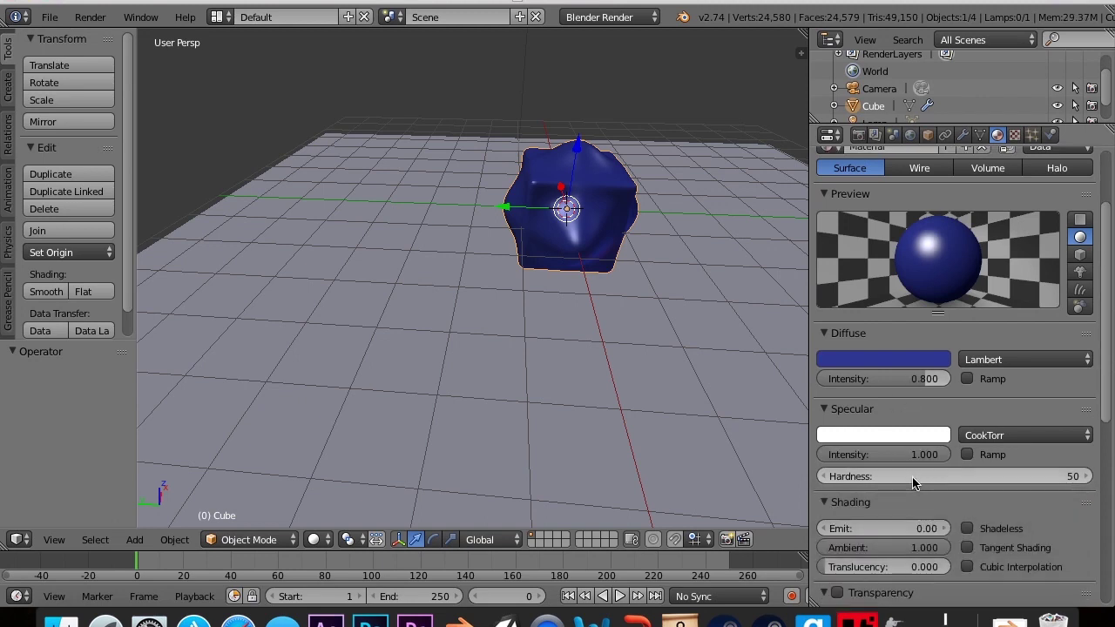
drag(981, 479, 1076, 479)
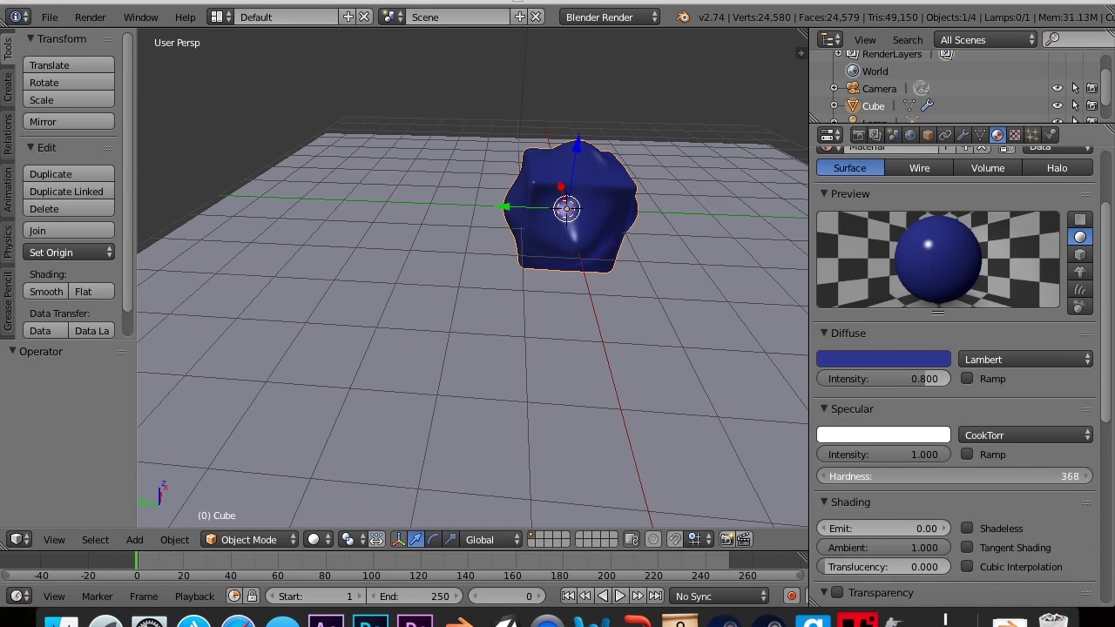
drag(1045, 476, 979, 475)
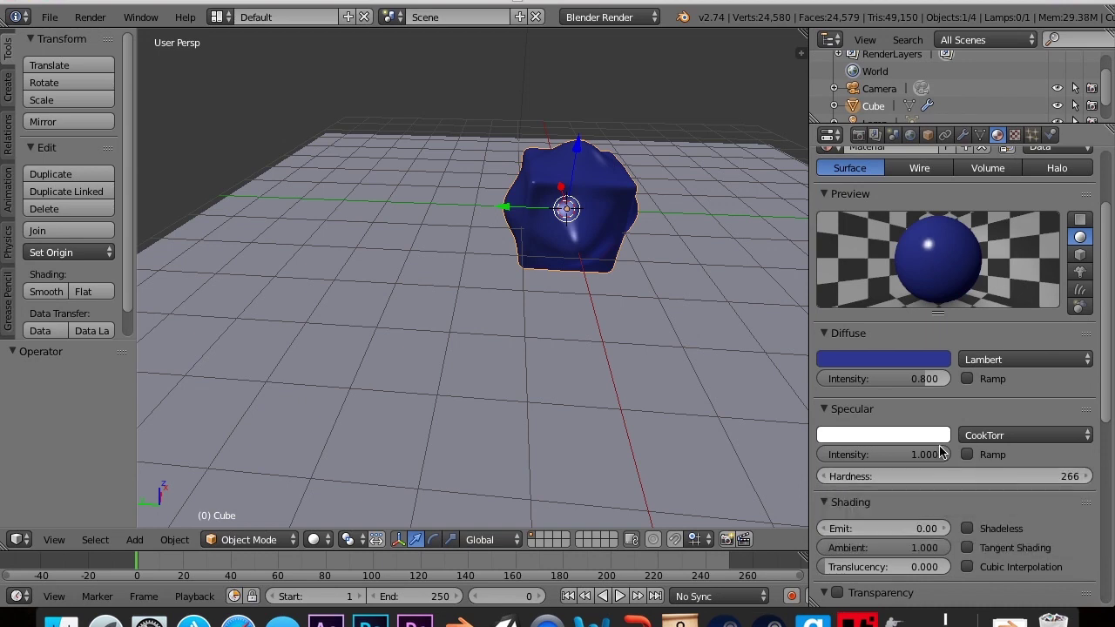
scroll(958, 452, down, 3)
scroll(843, 478, down, 3)
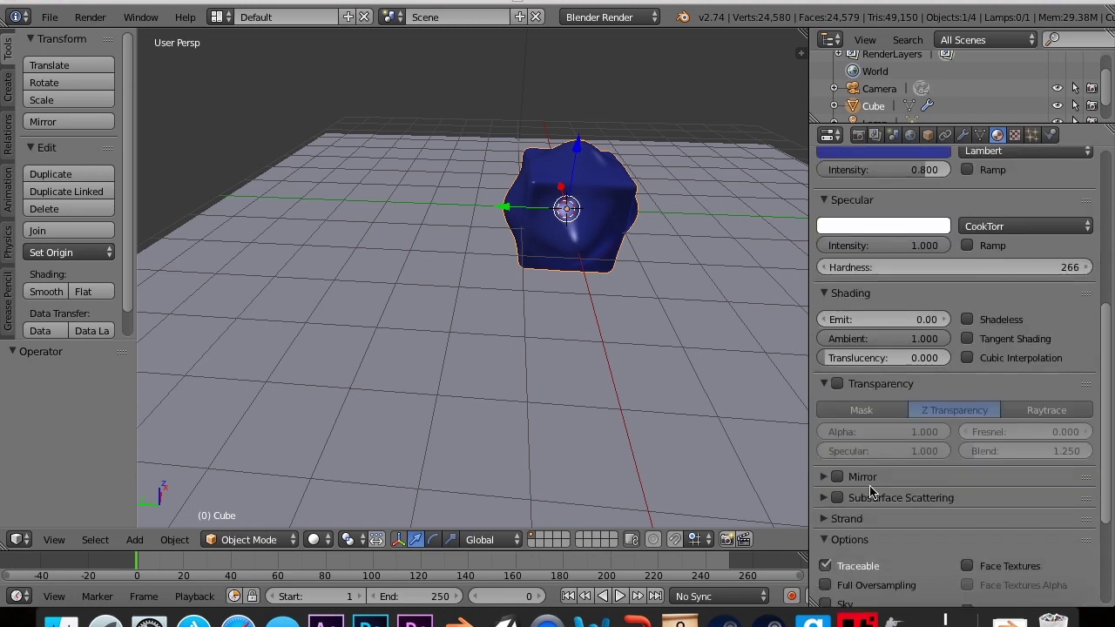
click(837, 472)
scroll(902, 522, down, 1)
scroll(902, 523, down, 1)
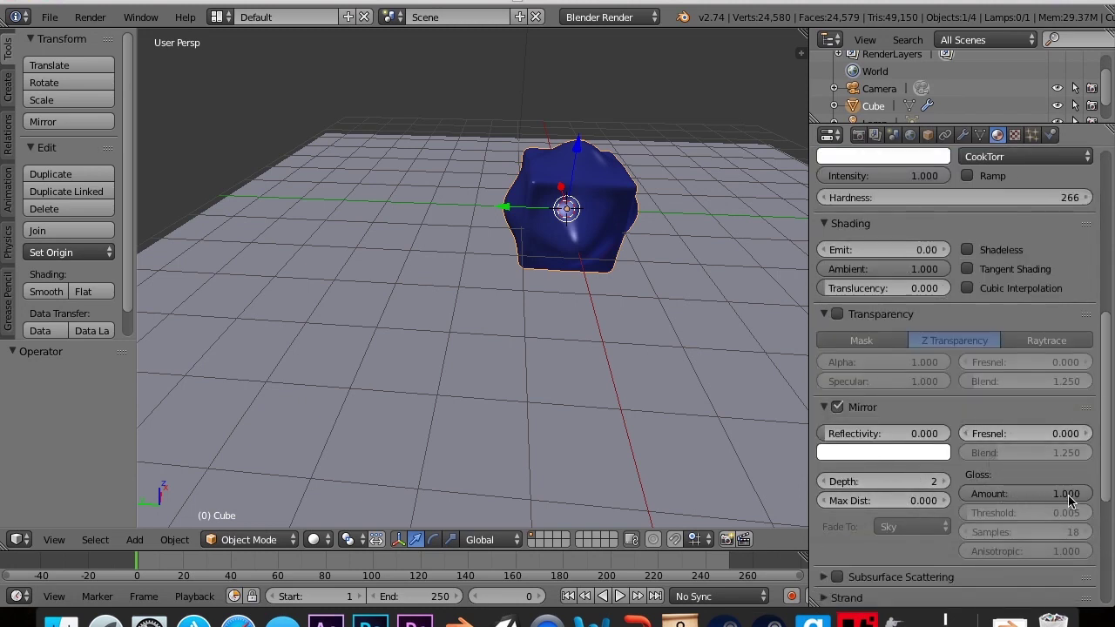
key(F12)
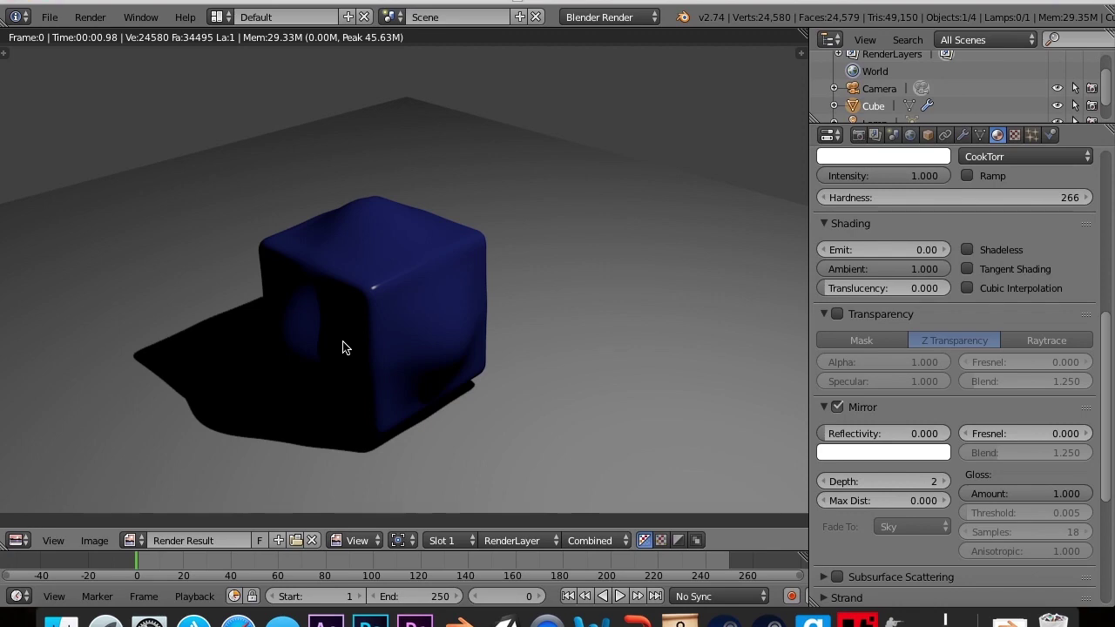
Close the blue cube render, show the render settings, and orbit to near eye level
key(Escape)
middle_drag(480, 297, 372, 283)
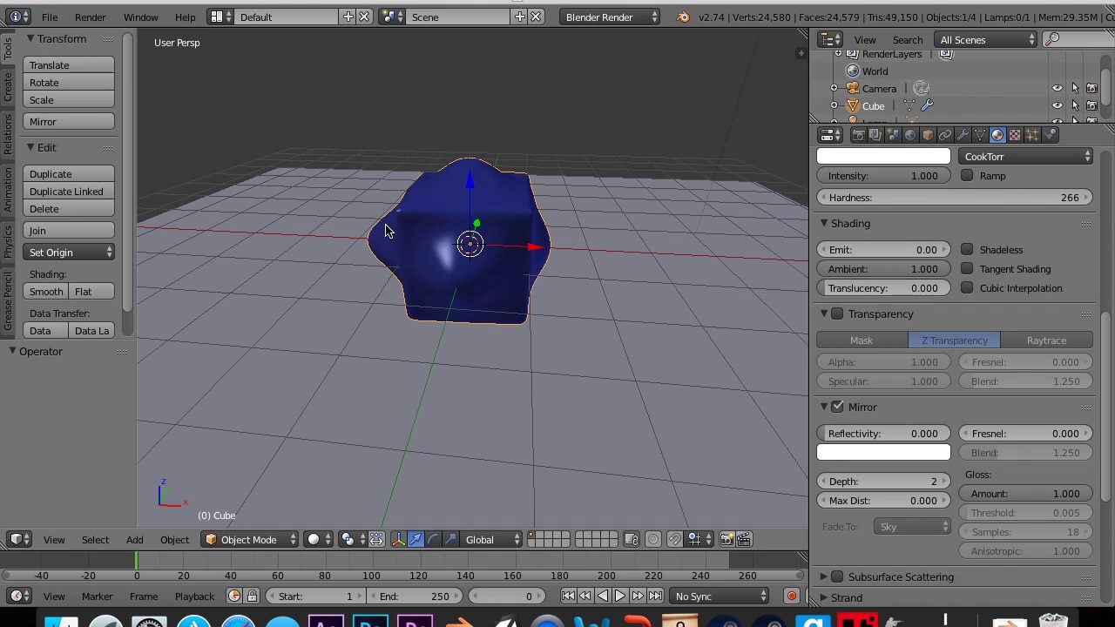
scroll(1027, 216, up, 10)
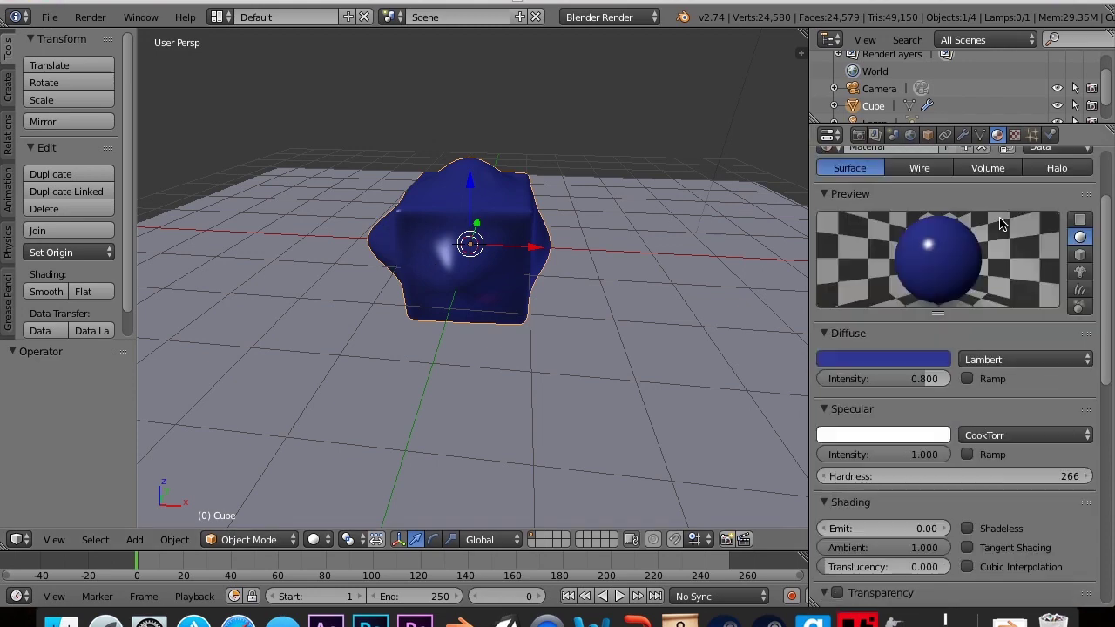
click(858, 135)
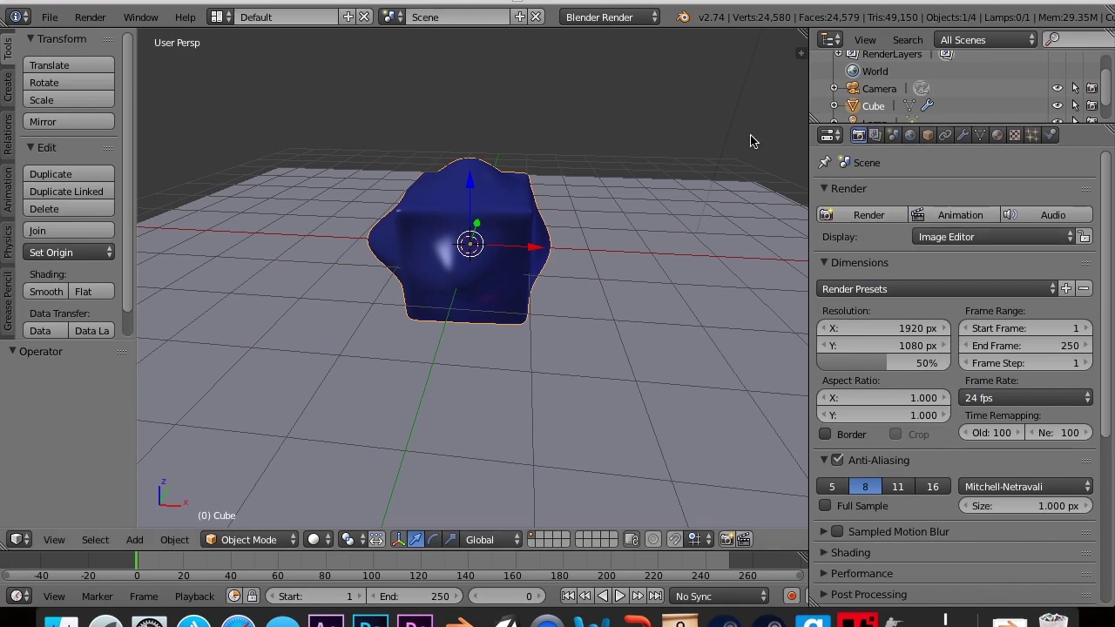
middle_drag(499, 279, 508, 311)
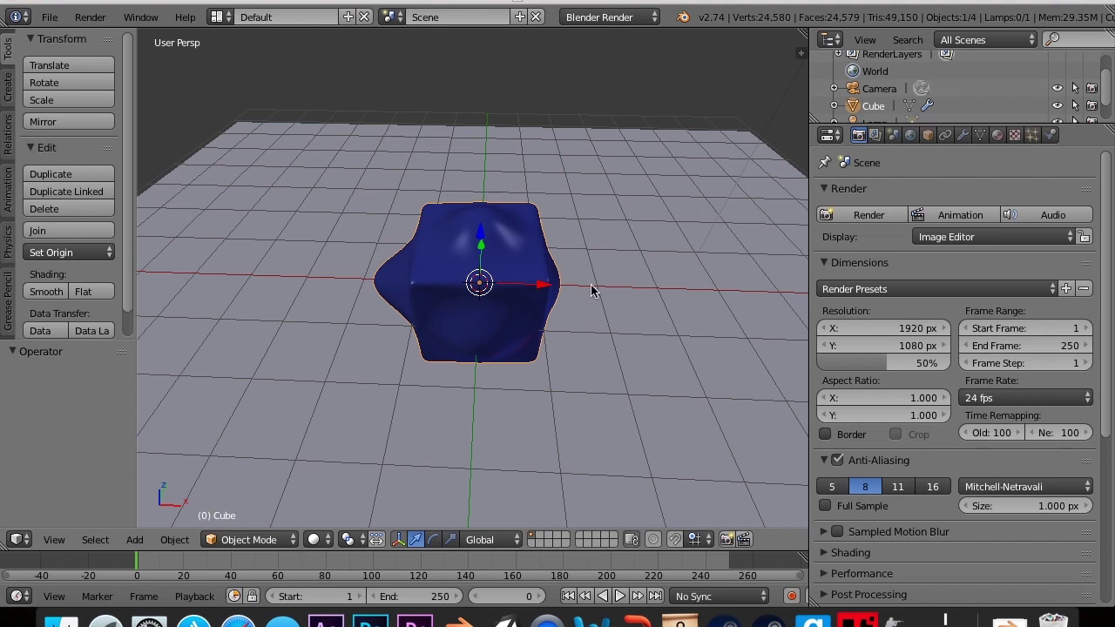
click(316, 539)
Preview the blue cube in Rendered shading, then return the viewport to Solid
click(346, 424)
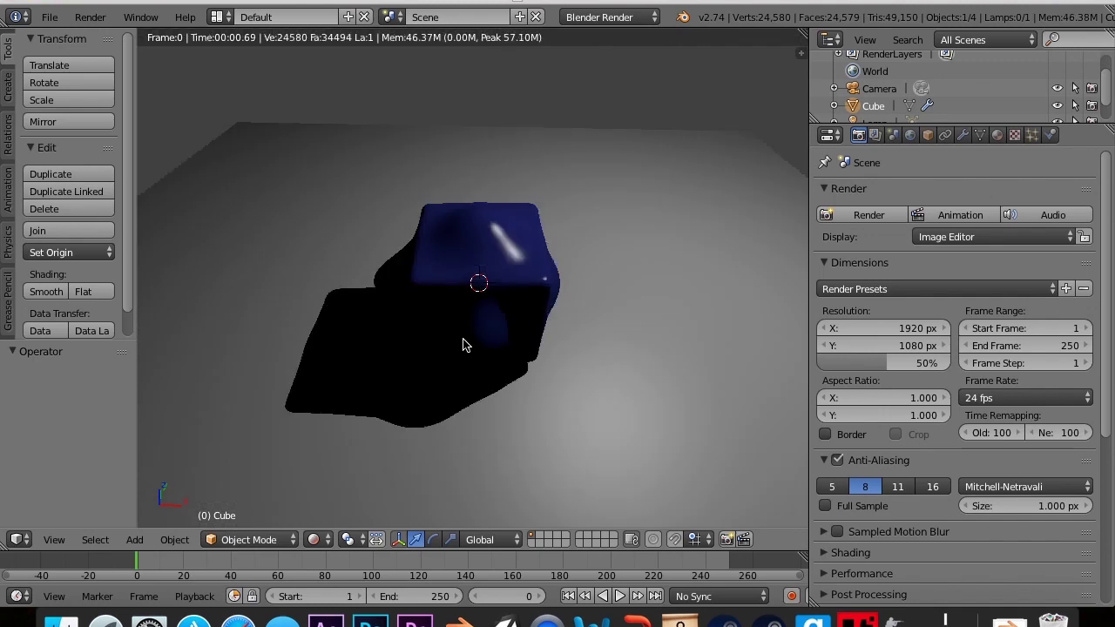
mouse_move(463, 340)
middle_down()
mouse_move(425, 336)
mouse_move(353, 297)
mouse_move(416, 266)
mouse_move(461, 311)
middle_up()
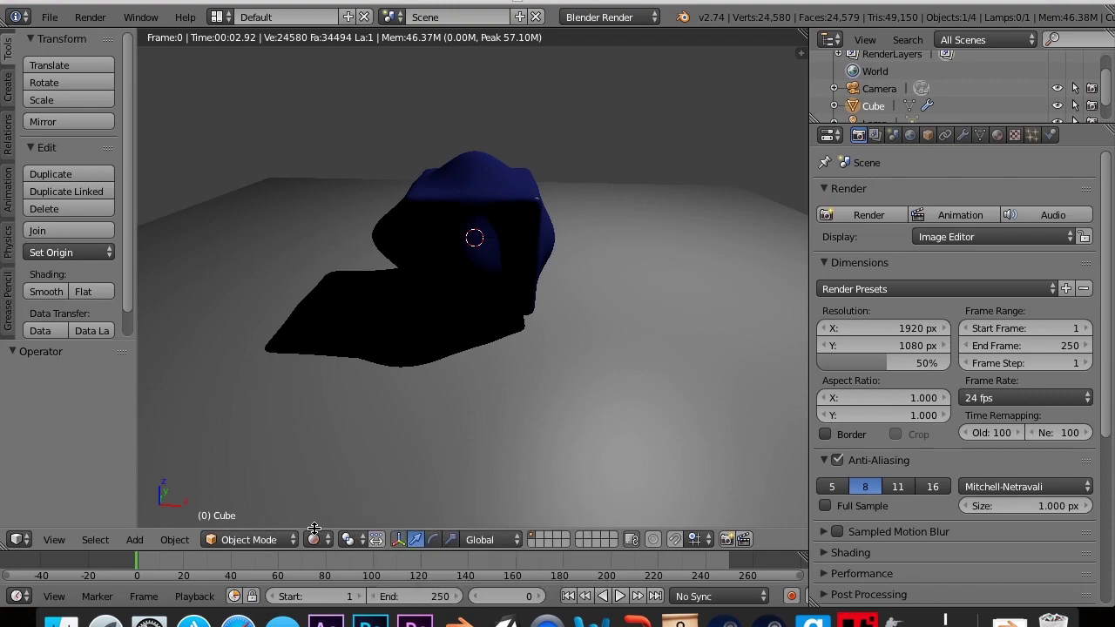
click(313, 539)
click(341, 481)
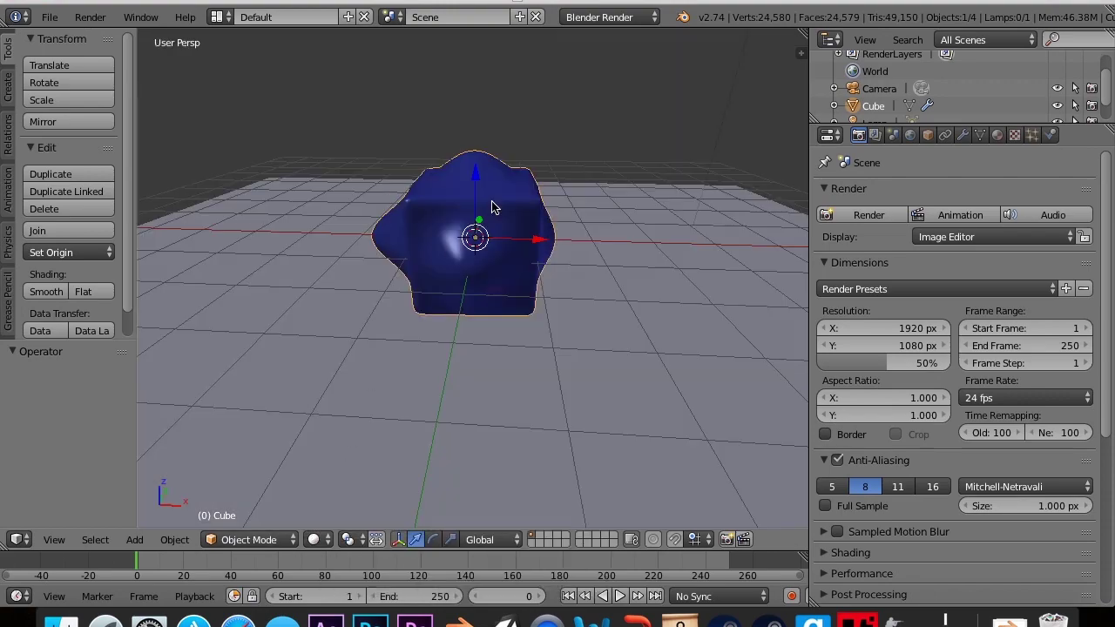
mouse_move(492, 206)
middle_down()
mouse_move(331, 232)
mouse_move(479, 219)
middle_up()
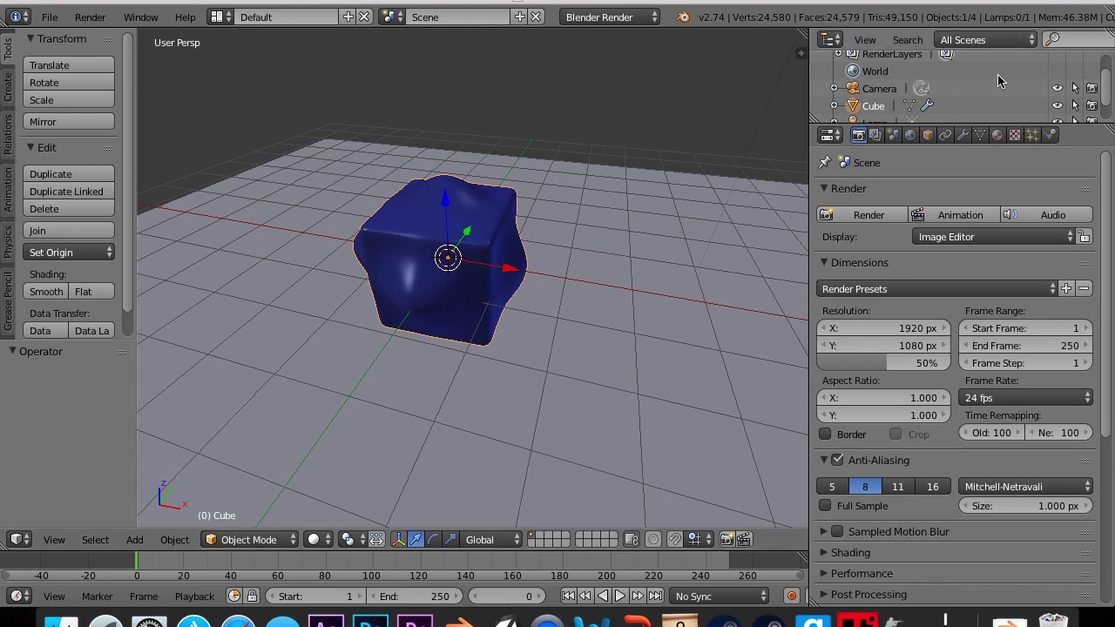
Remove the cube's material, switch to Cycles Render, and make a grey test render
click(998, 135)
click(1095, 210)
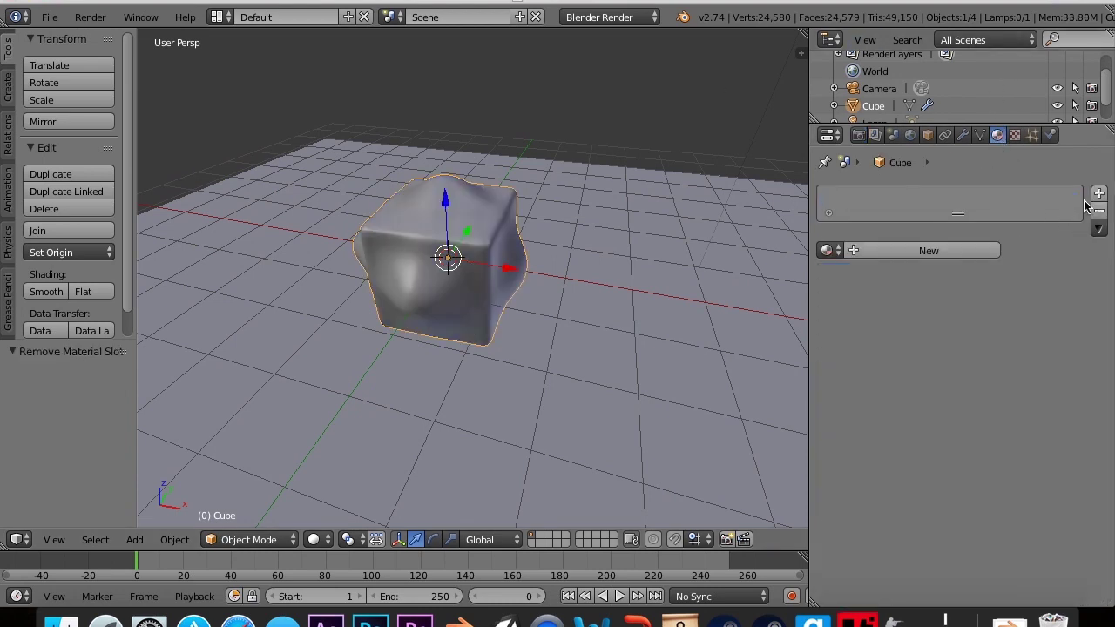
click(617, 19)
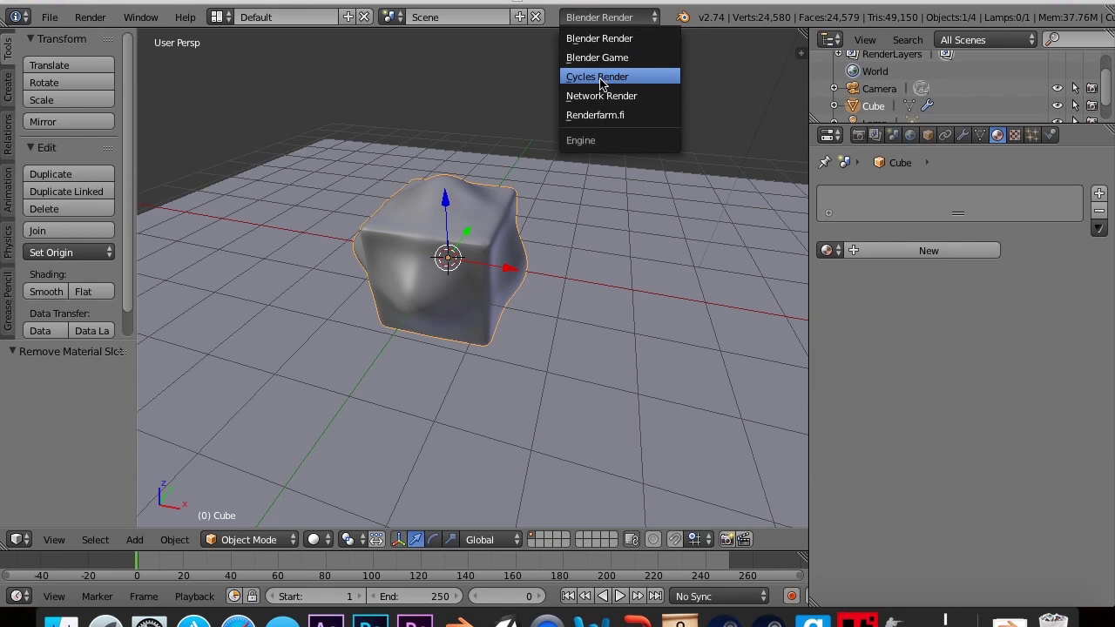
click(600, 78)
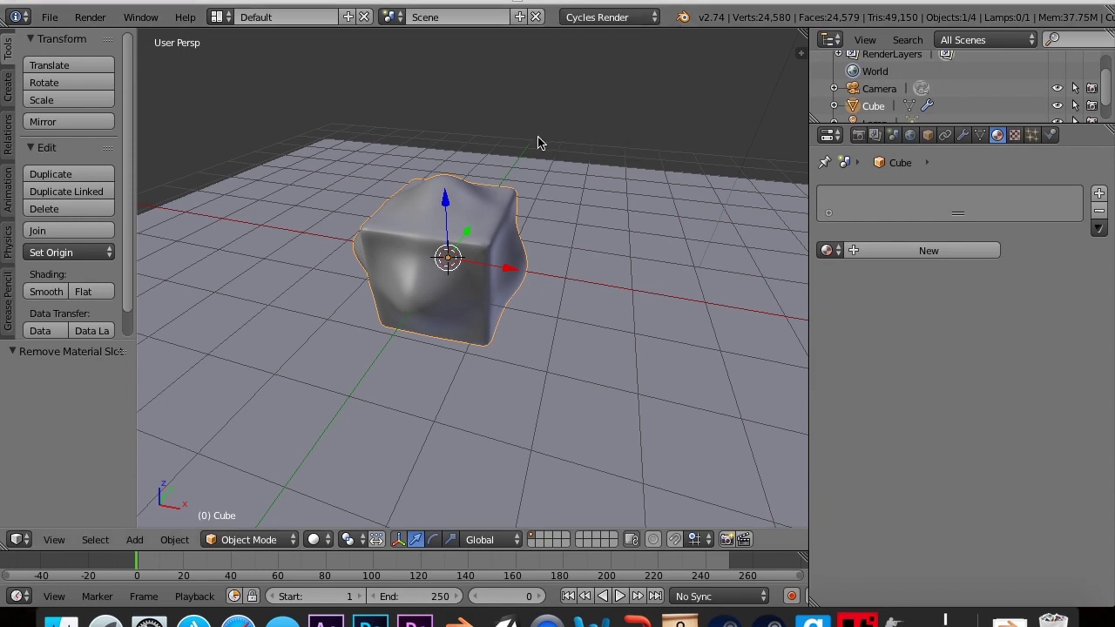
key(F12)
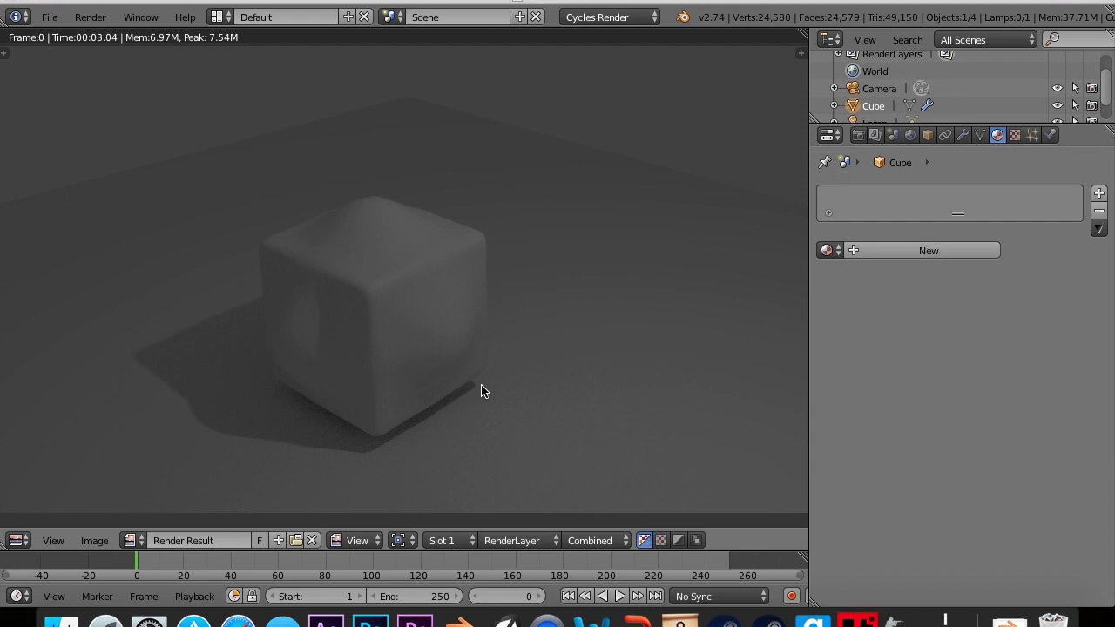
key(Escape)
Set Cycles render samples to 100 in the Sampling panel and test-render the cube
click(857, 135)
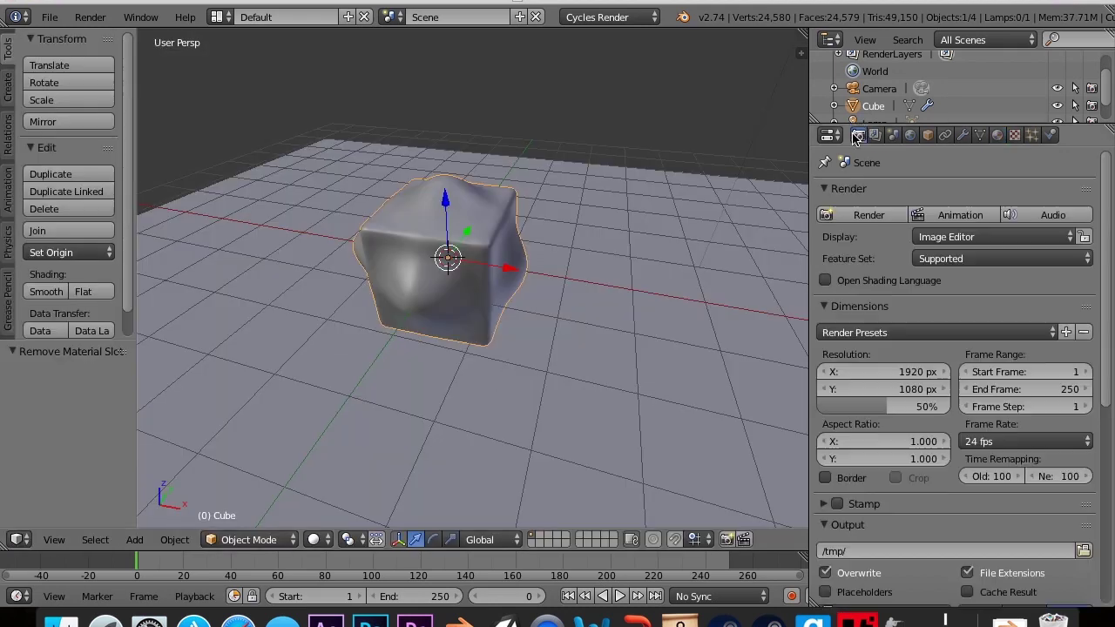
scroll(853, 410, down, 5)
click(848, 527)
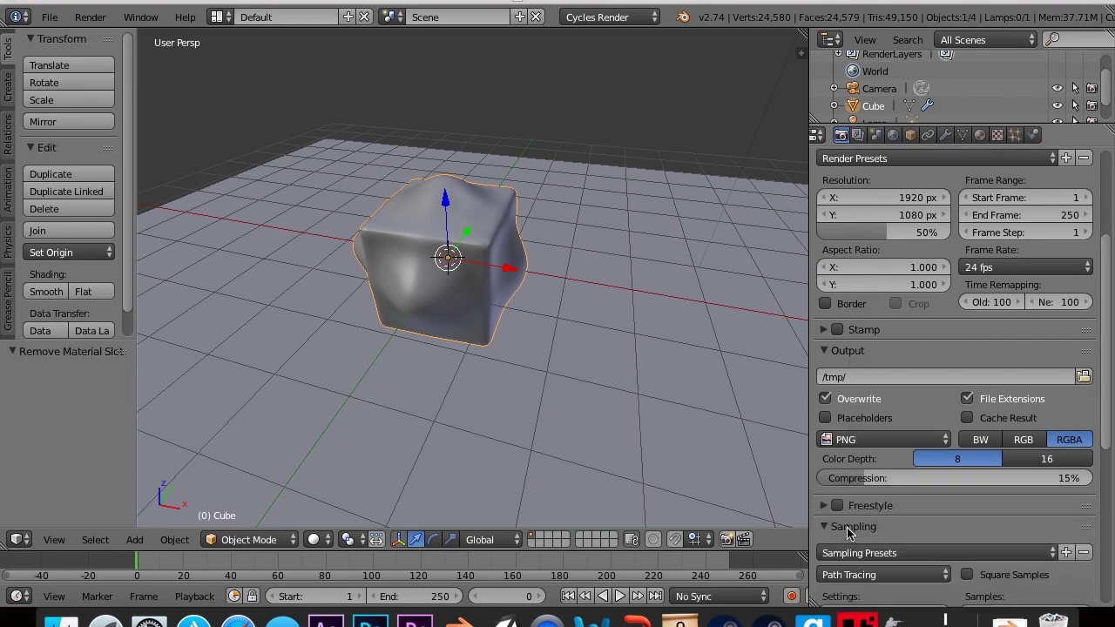
scroll(848, 533, down, 3)
click(1029, 509)
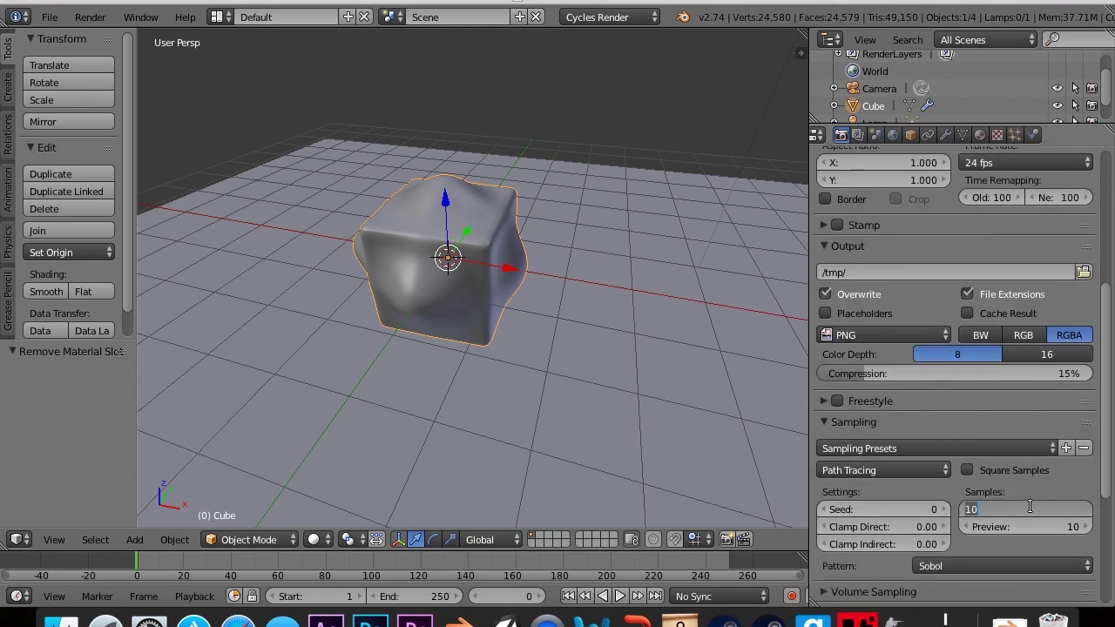
click(1001, 542)
click(1016, 511)
key(Return)
key(F12)
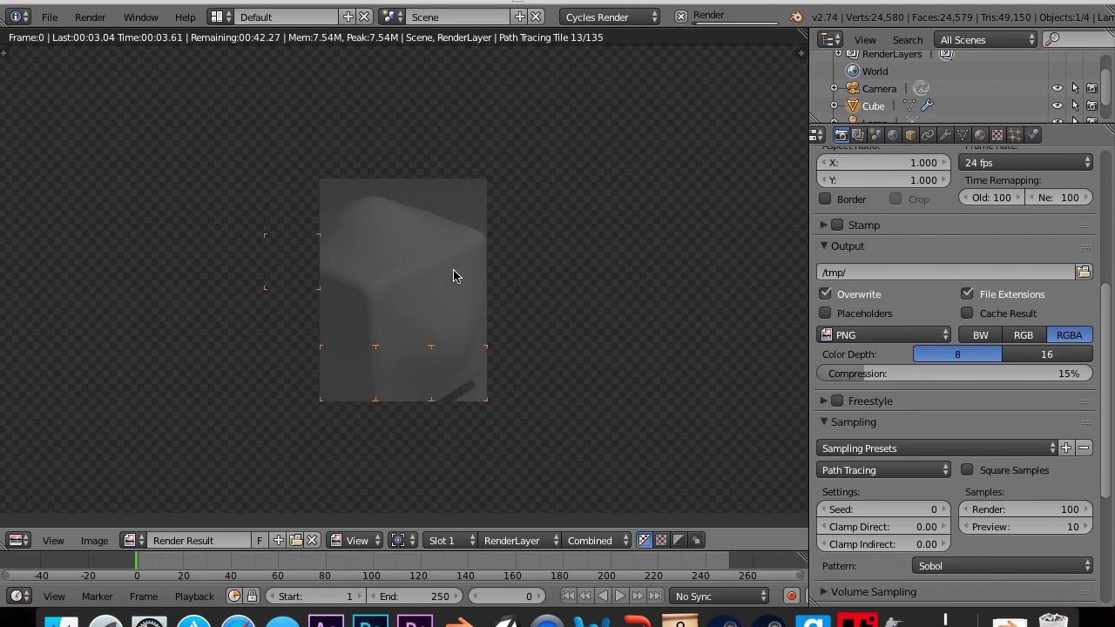
key(Escape)
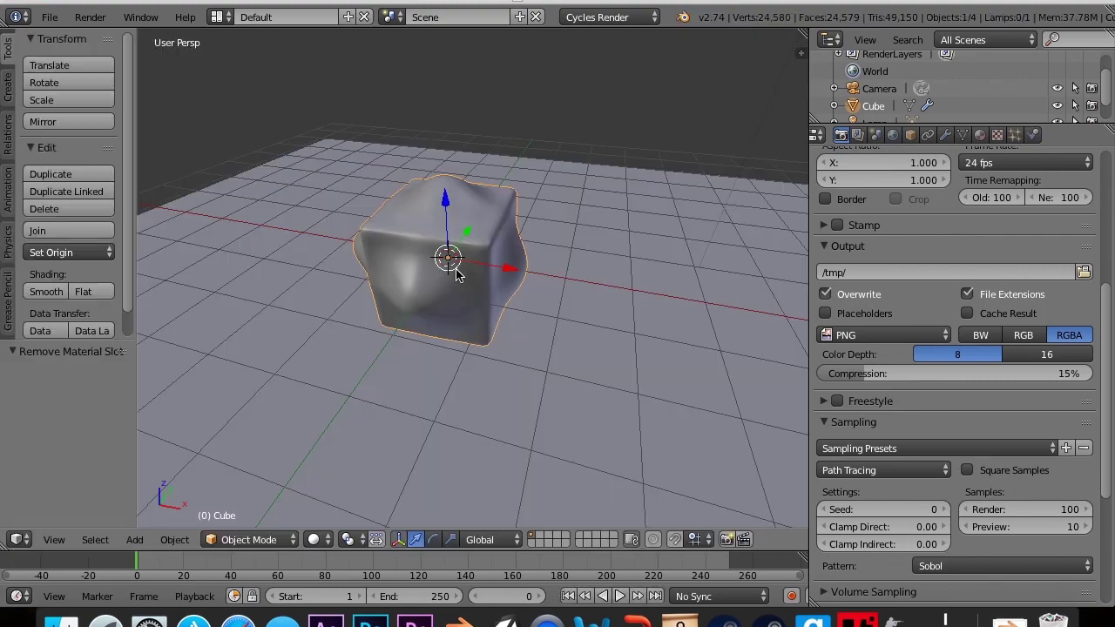
In Edit Mode, move a front-face vertex 0.525 along Y with proportional falloff
middle_drag(460, 265, 175, 279)
scroll(188, 283, up, 2)
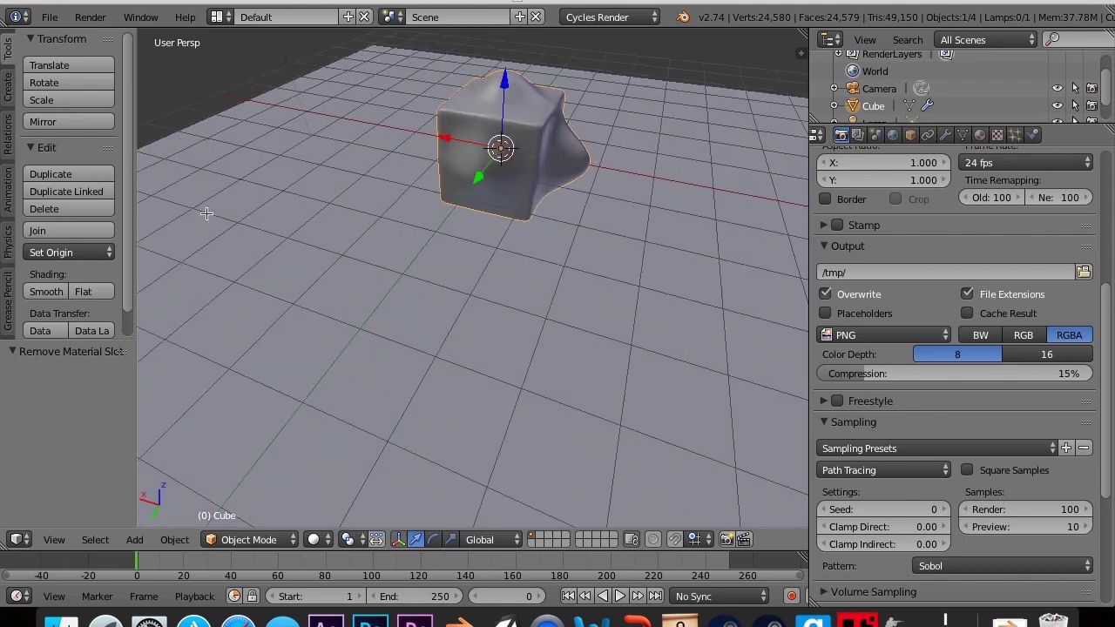
key(Tab)
right_click(478, 180)
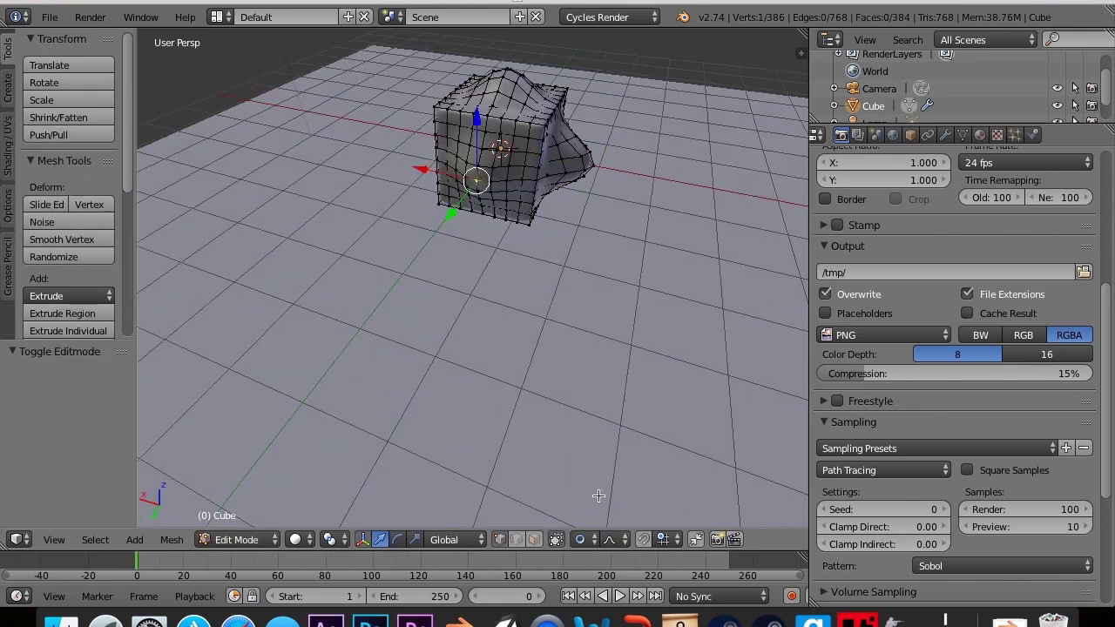
key(g)
key(z)
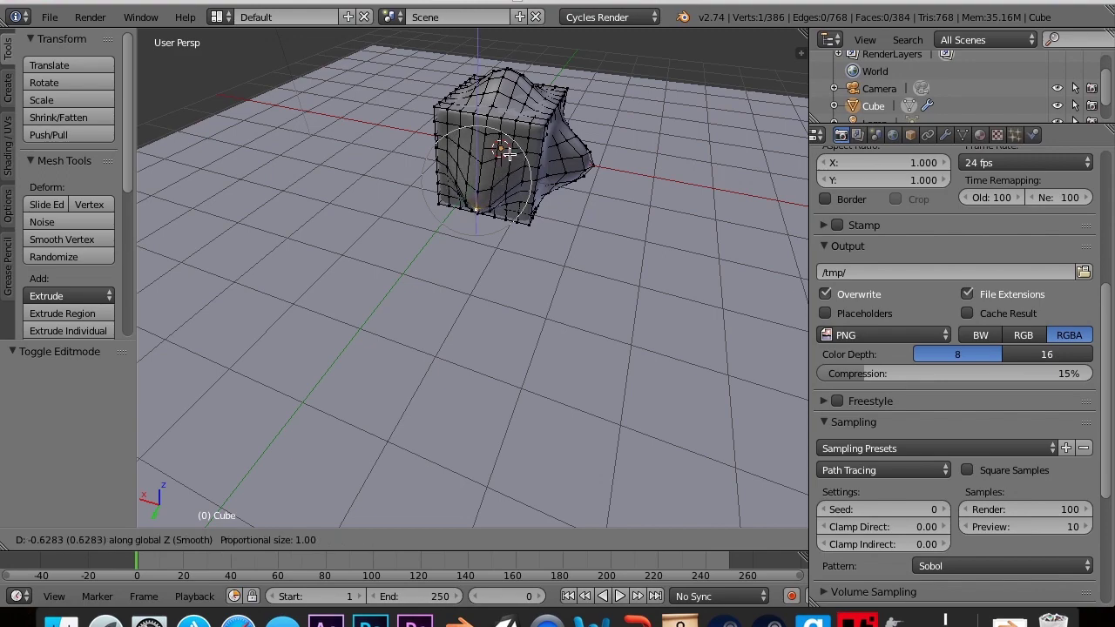
key(y)
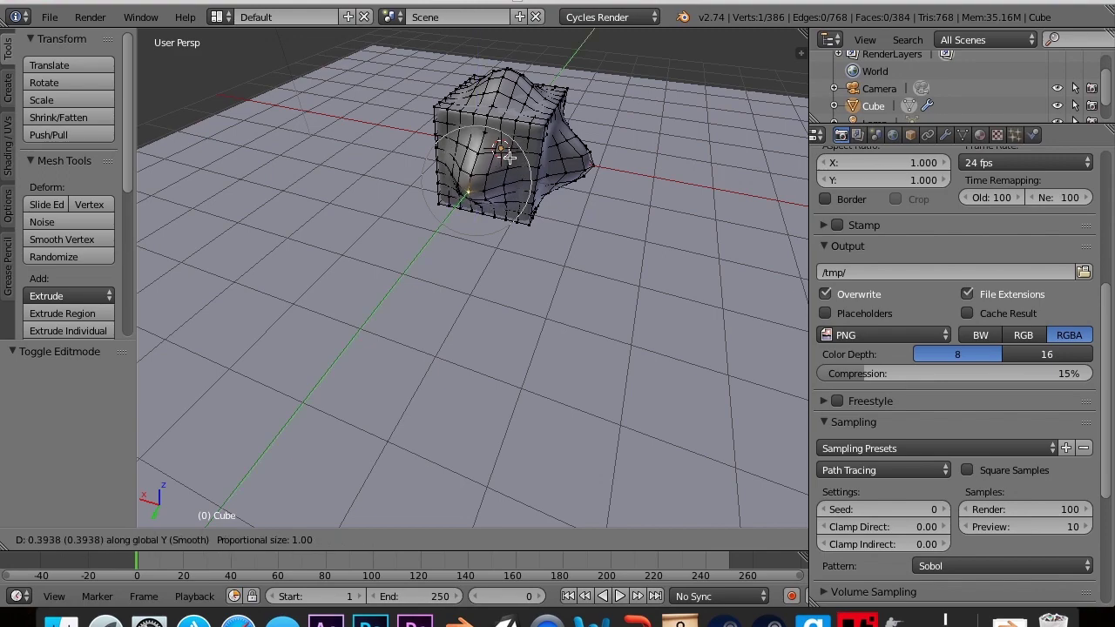
click(505, 157)
Orbit to inspect the reshaped cube, cancel a second move, and render with Cycles
middle_drag(506, 156, 381, 248)
key(g)
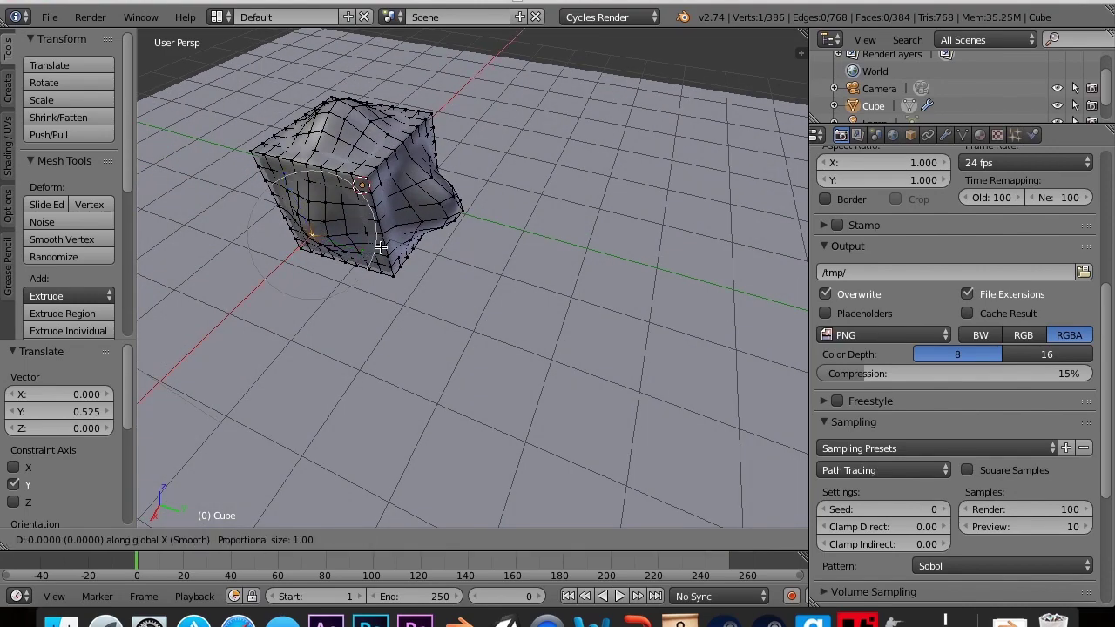
right_click(374, 248)
key(F12)
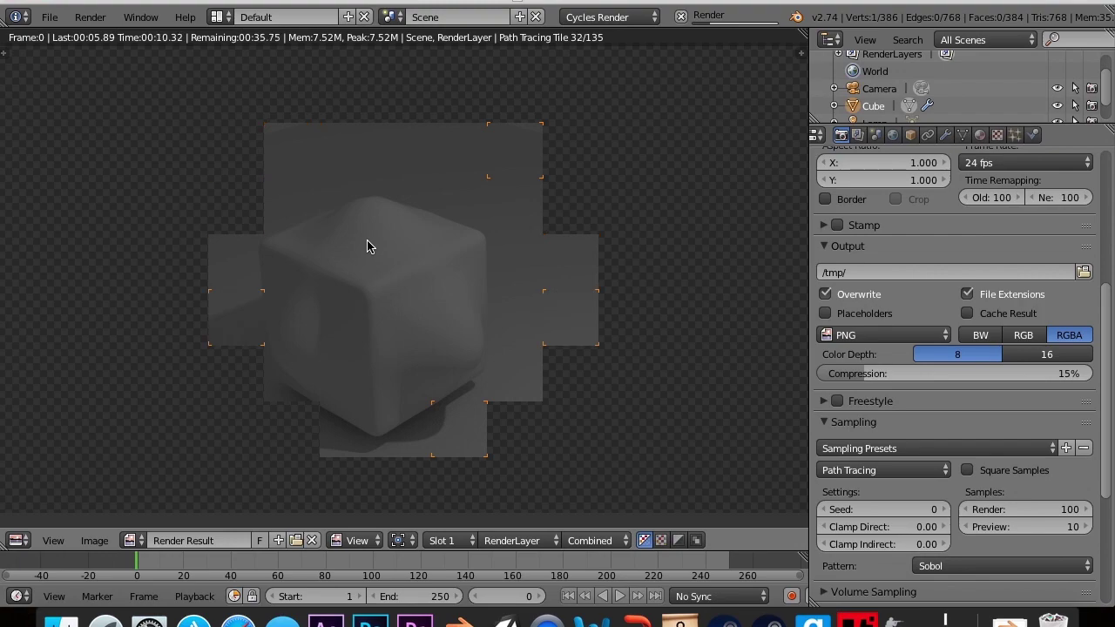
Stop and close the Cycles render, orbit around the cube, and return to Object Mode
key(Escape)
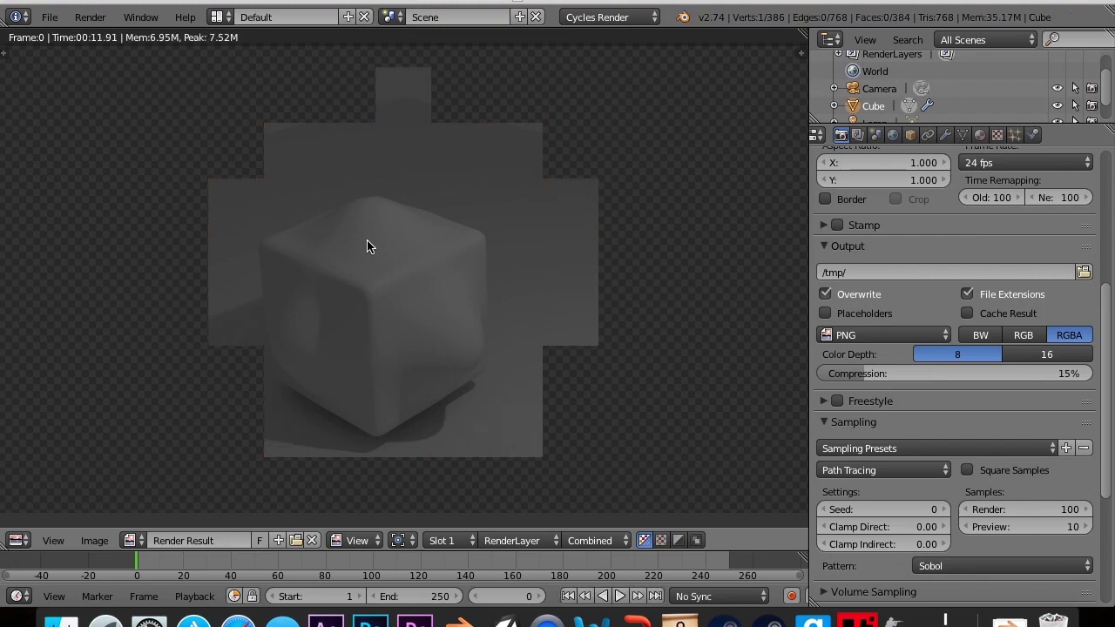
key(Escape)
mouse_move(398, 221)
middle_down()
mouse_move(435, 245)
mouse_move(414, 252)
mouse_move(605, 269)
mouse_move(528, 144)
mouse_move(684, 166)
mouse_move(493, 214)
mouse_move(356, 200)
mouse_move(438, 207)
mouse_move(351, 209)
mouse_move(391, 205)
middle_up()
key(Tab)
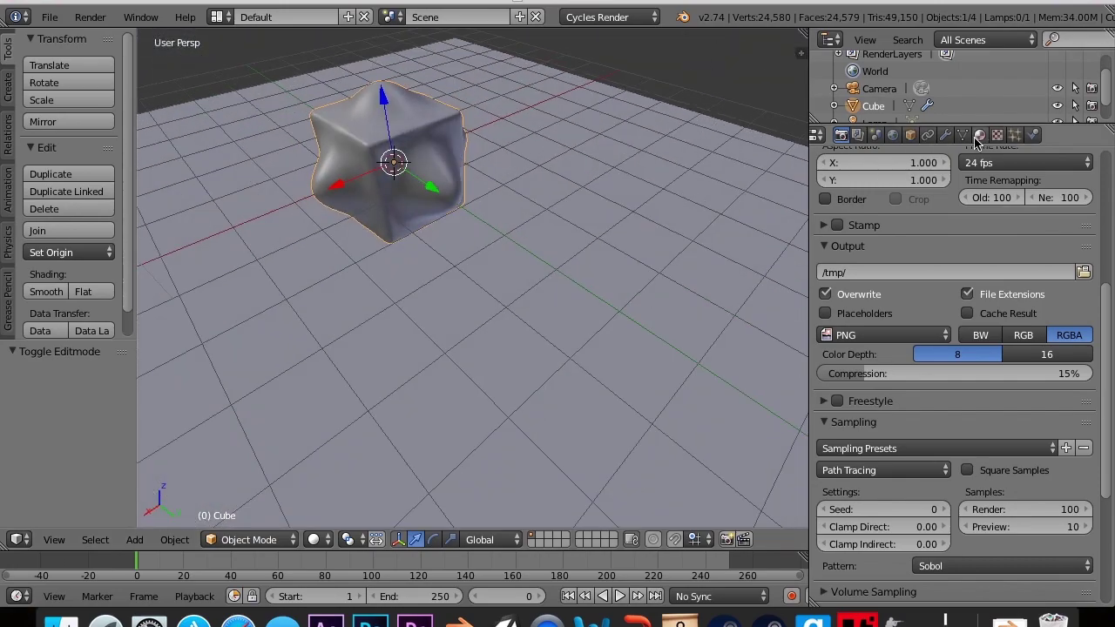
Add a new material, Material.001, to the cube and browse its surface shader list
scroll(655, 168, up, 1)
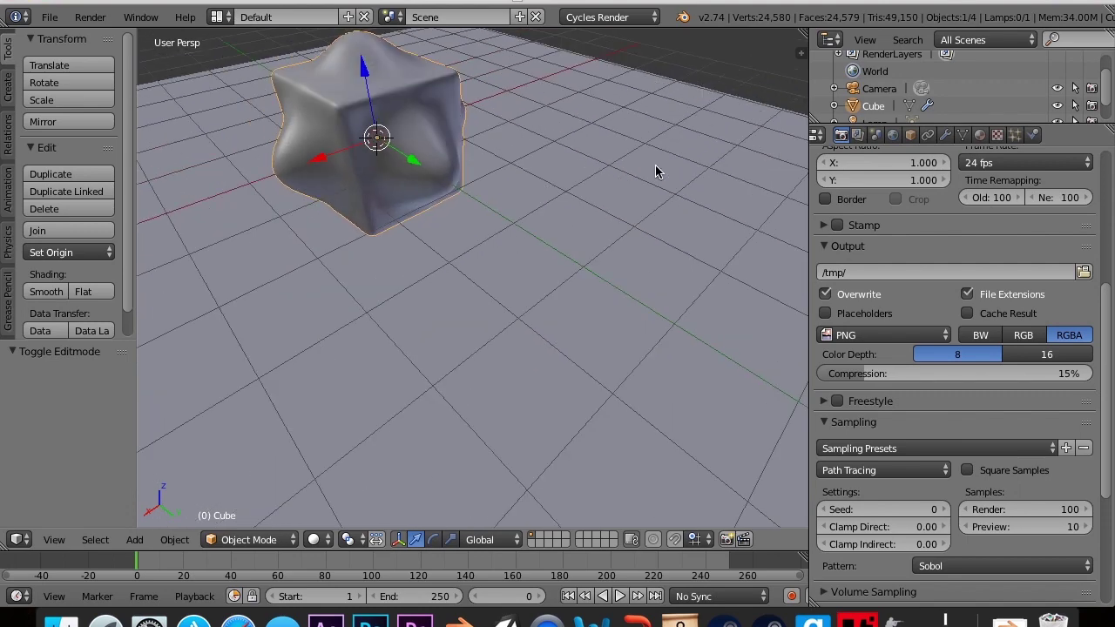
click(979, 135)
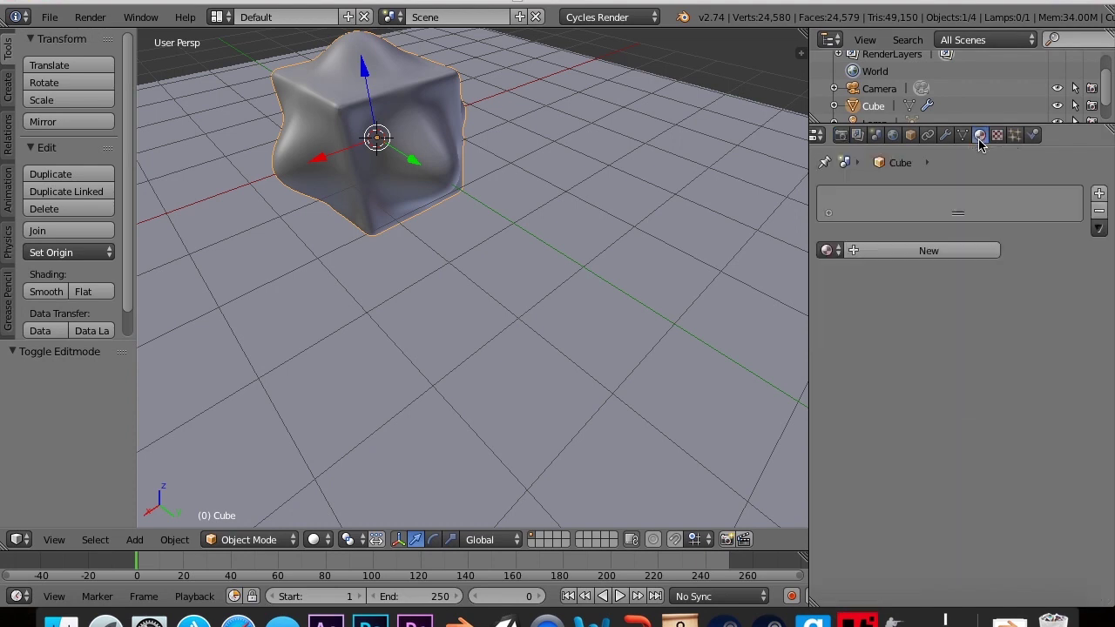
click(926, 251)
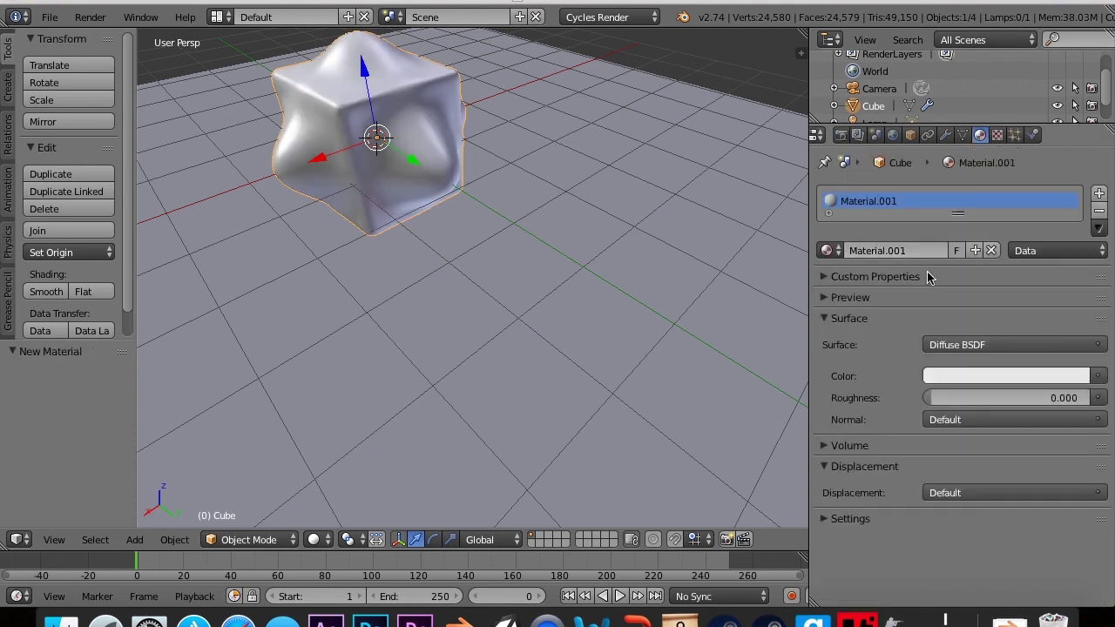
click(965, 347)
scroll(928, 52, up, 3)
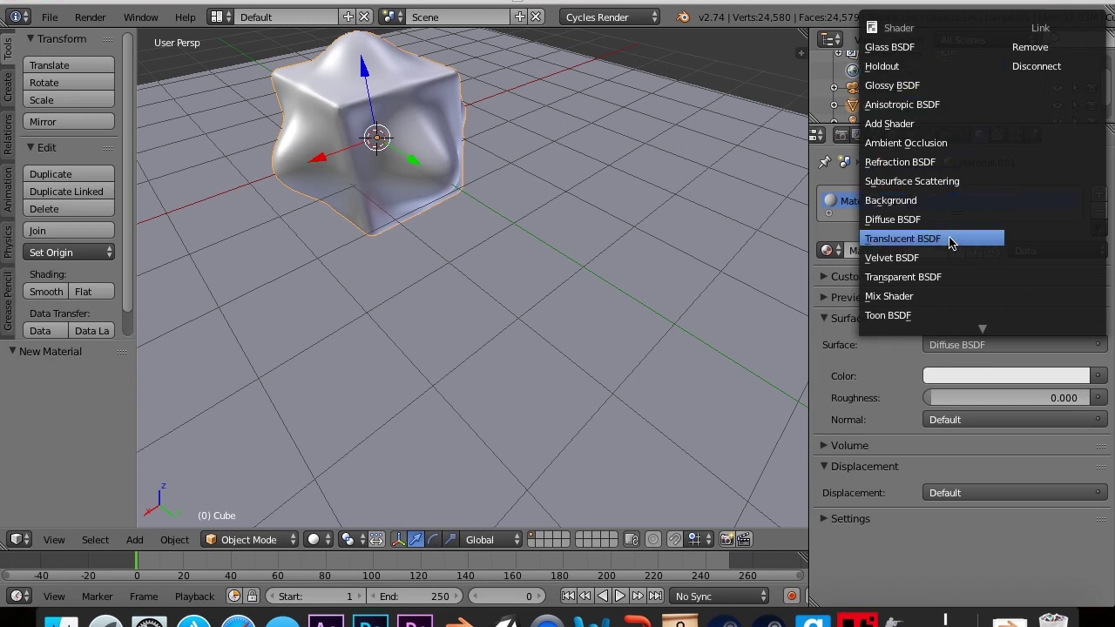
click(977, 344)
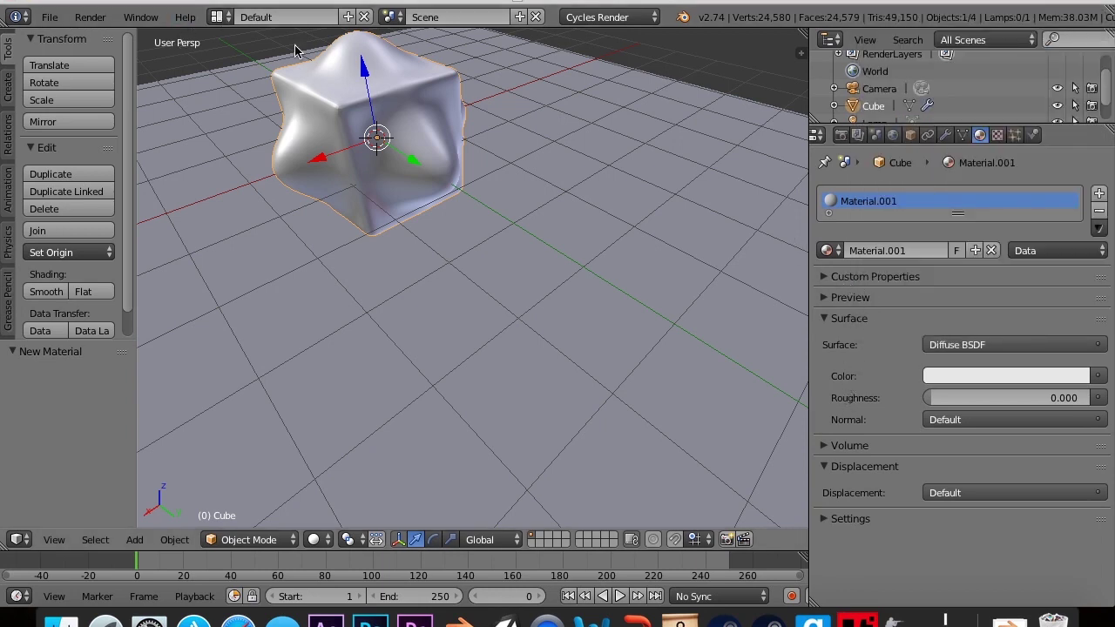
click(939, 347)
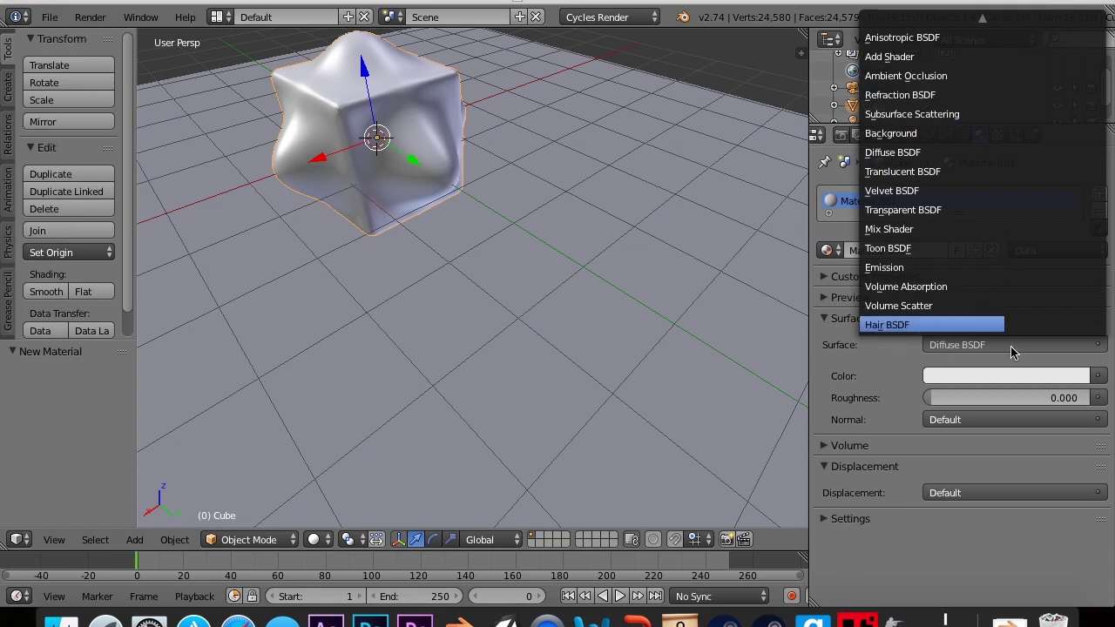
Make the surface a Mix Shader and pick its first shader to mix
click(977, 346)
click(979, 353)
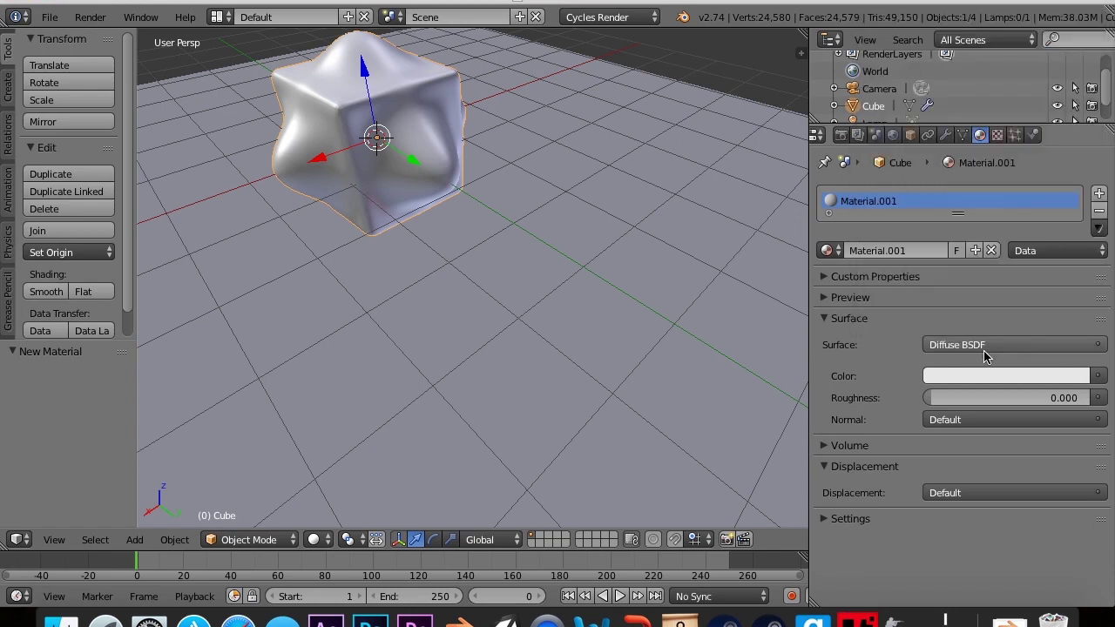
click(984, 348)
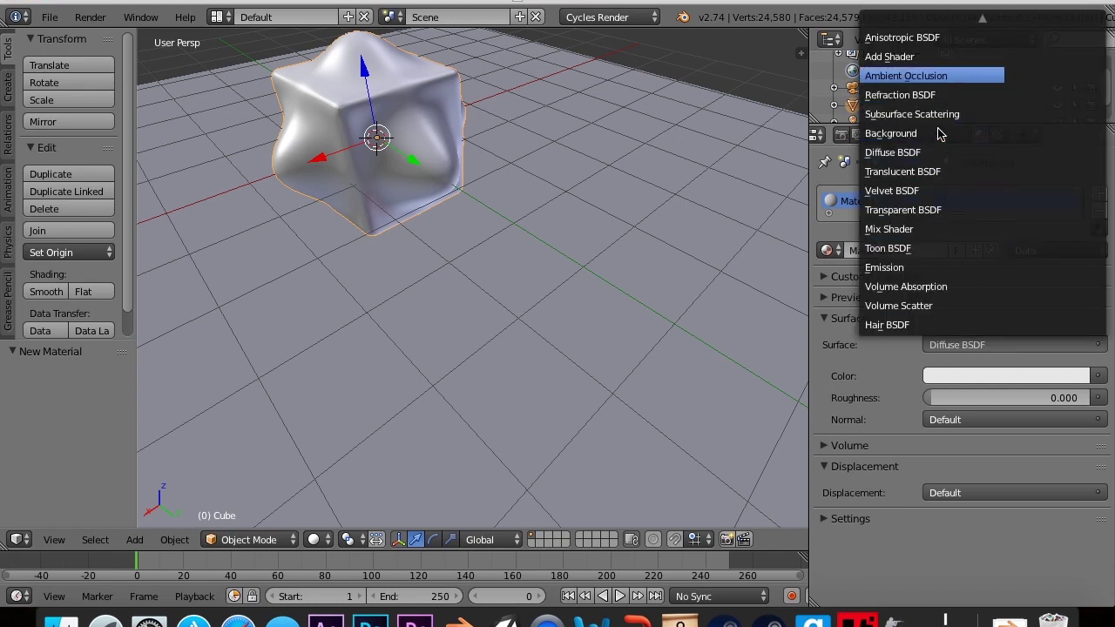
scroll(938, 133, up, 6)
scroll(939, 143, down, 1)
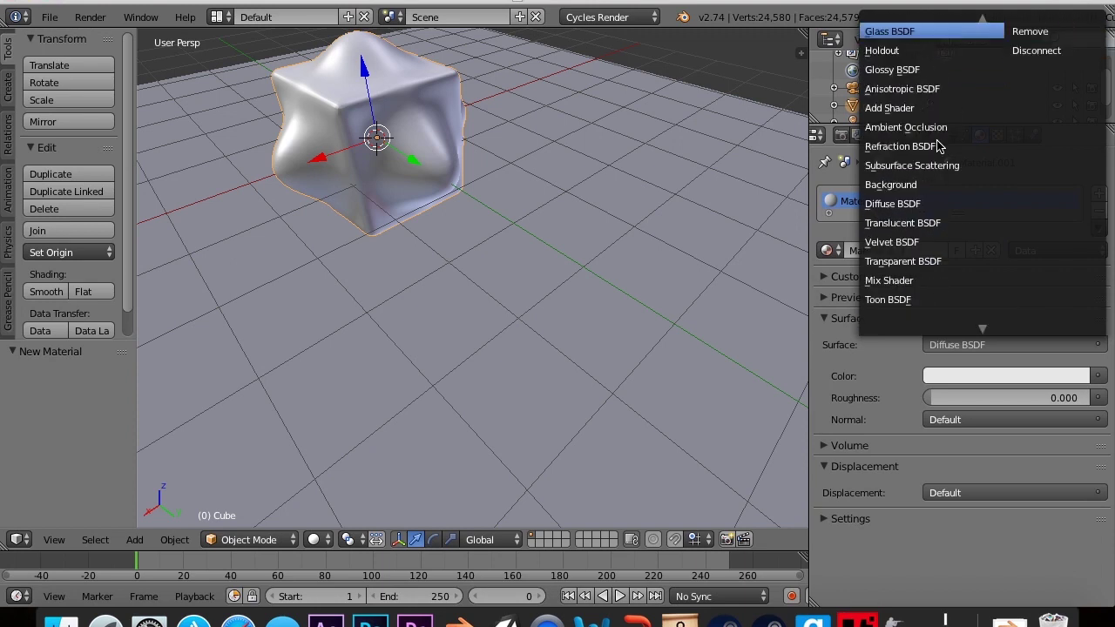
scroll(939, 147, down, 13)
key(Return)
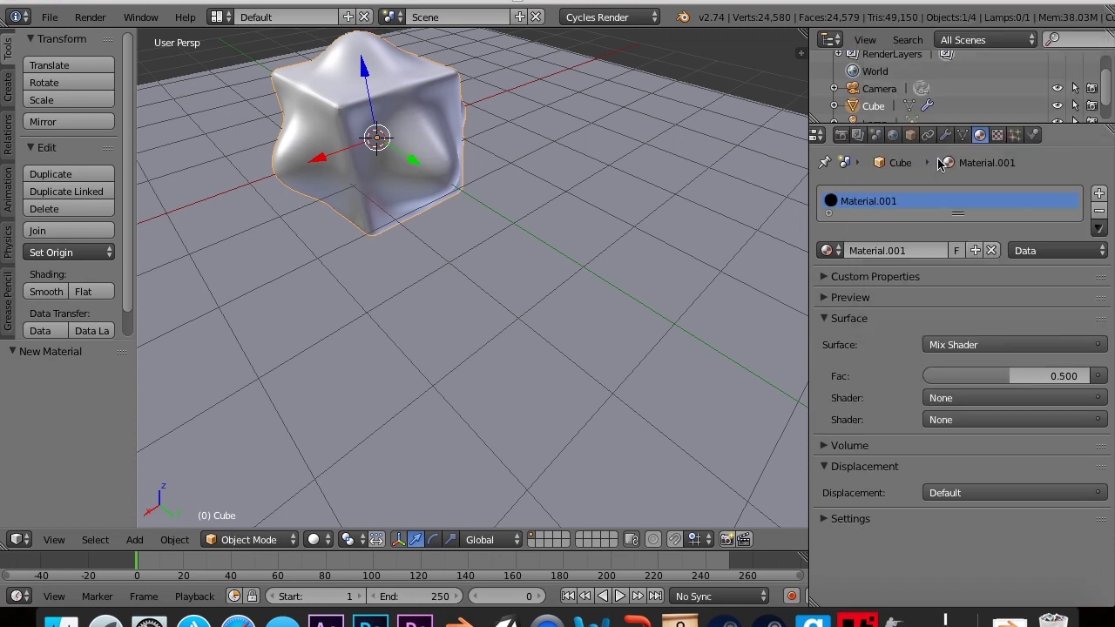
click(962, 398)
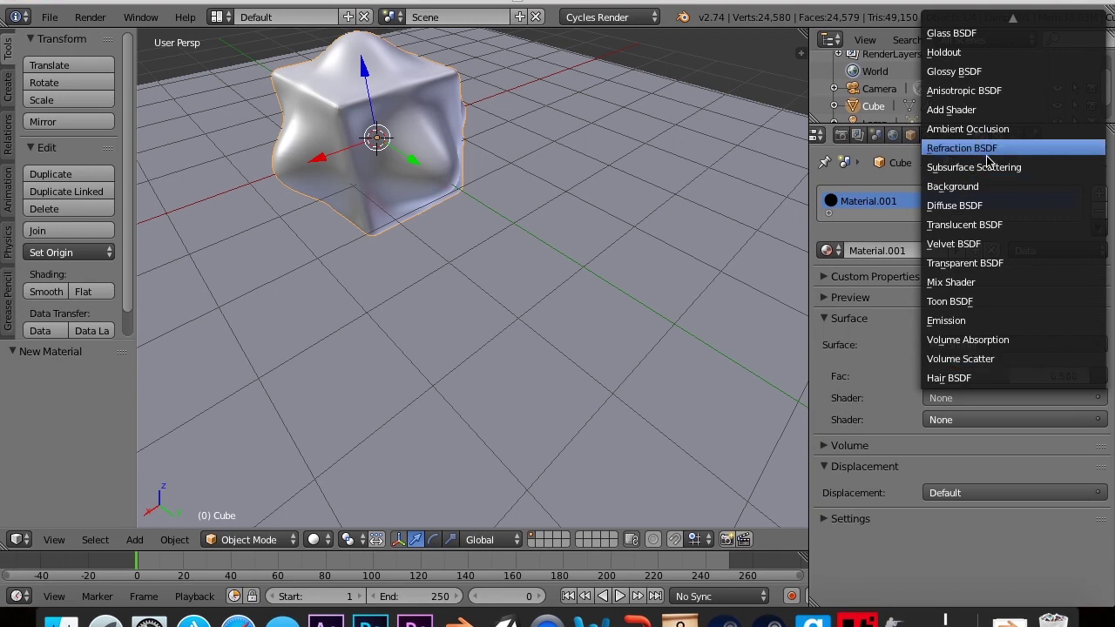
Set the Mix Shader's second shader to a red Diffuse BSDF
click(978, 69)
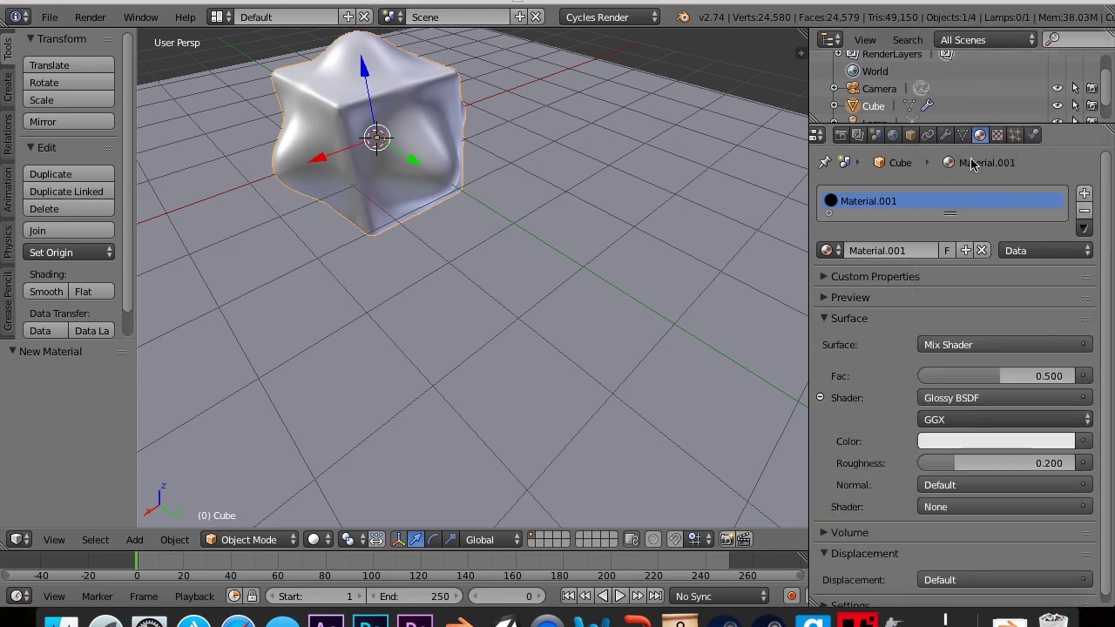
click(961, 509)
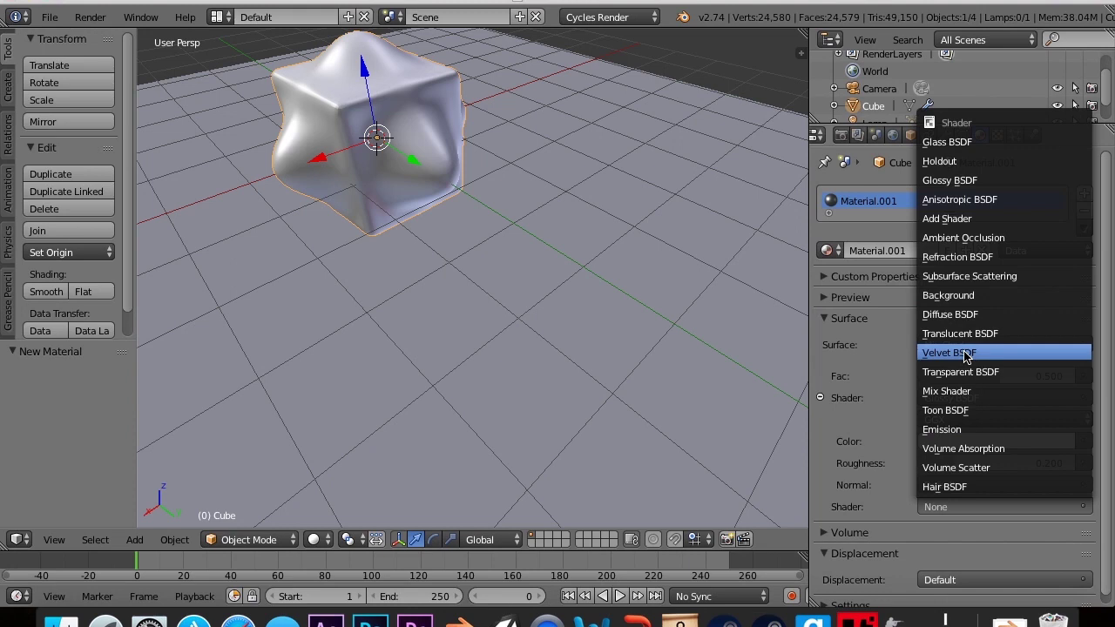
click(958, 314)
click(990, 528)
click(1035, 534)
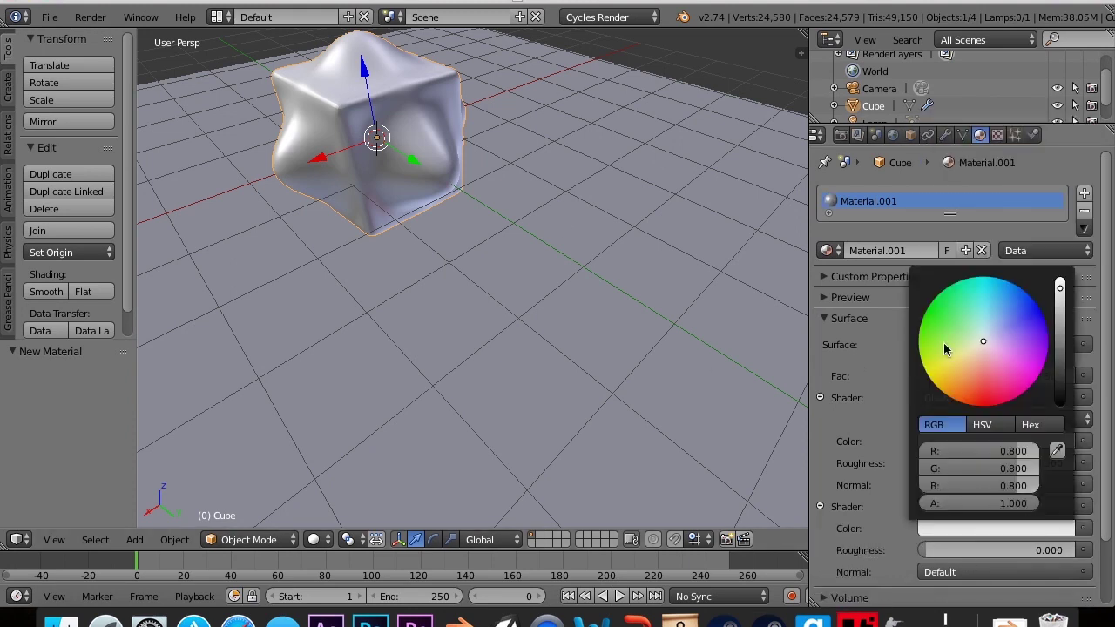
click(988, 406)
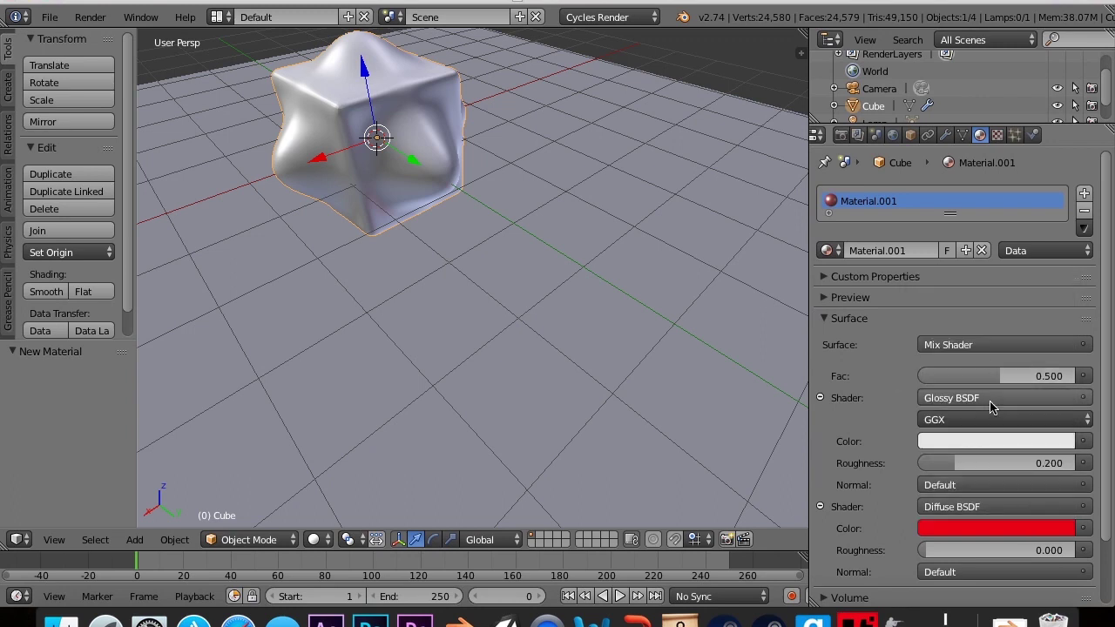
Give the Glossy BSDF roughness 0.1 and a white colour, and drag the mix factor to 0.285
click(967, 462)
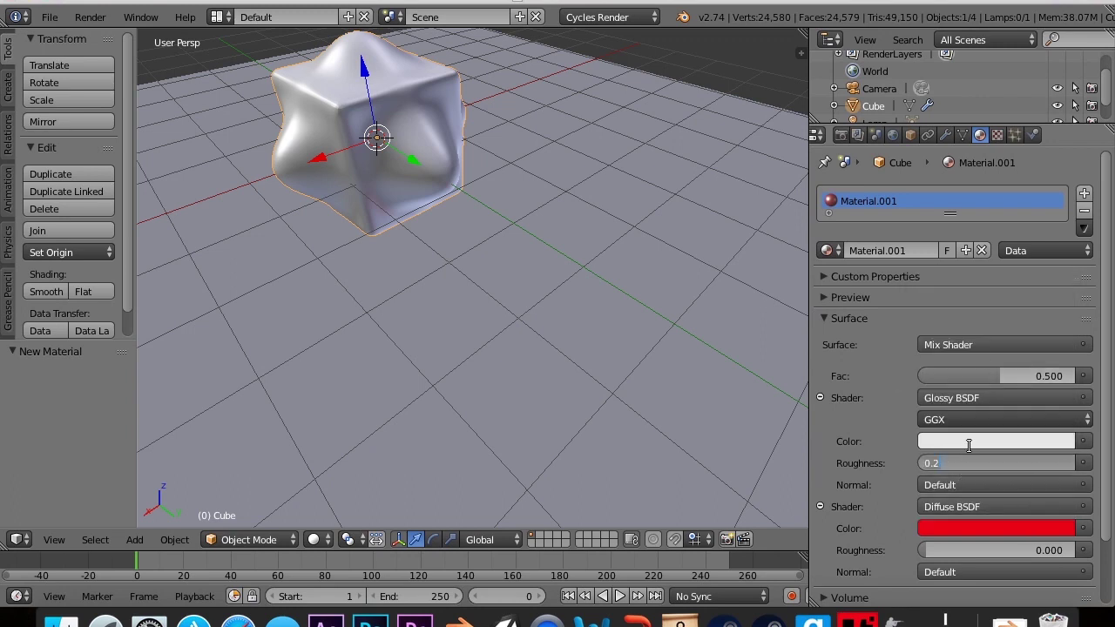
text(0.1)
key(Return)
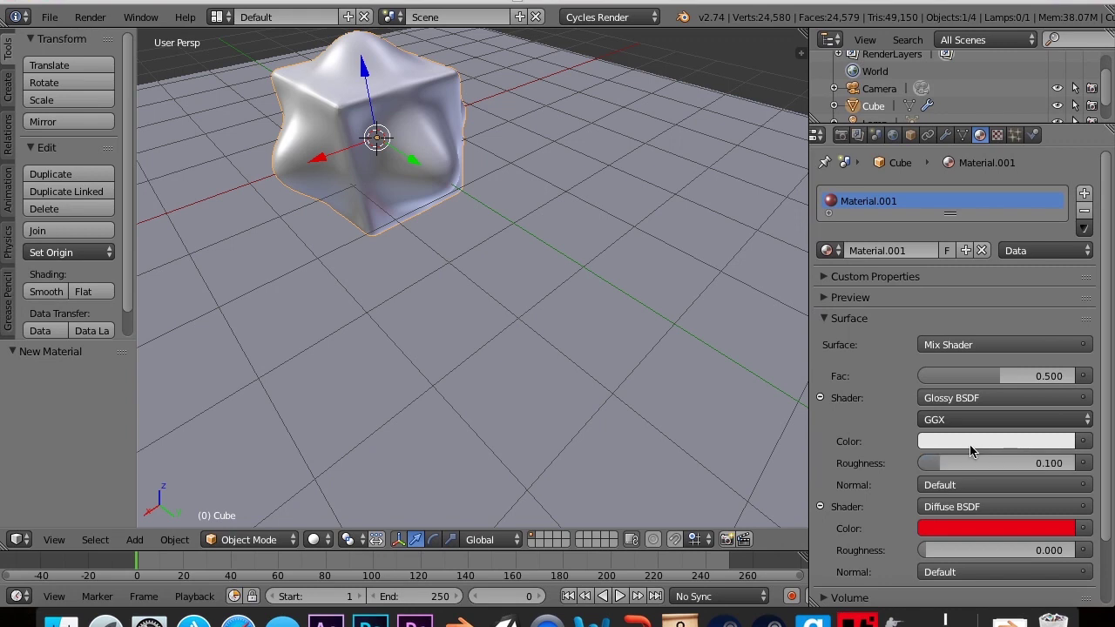
click(971, 443)
scroll(1066, 231, down, 15)
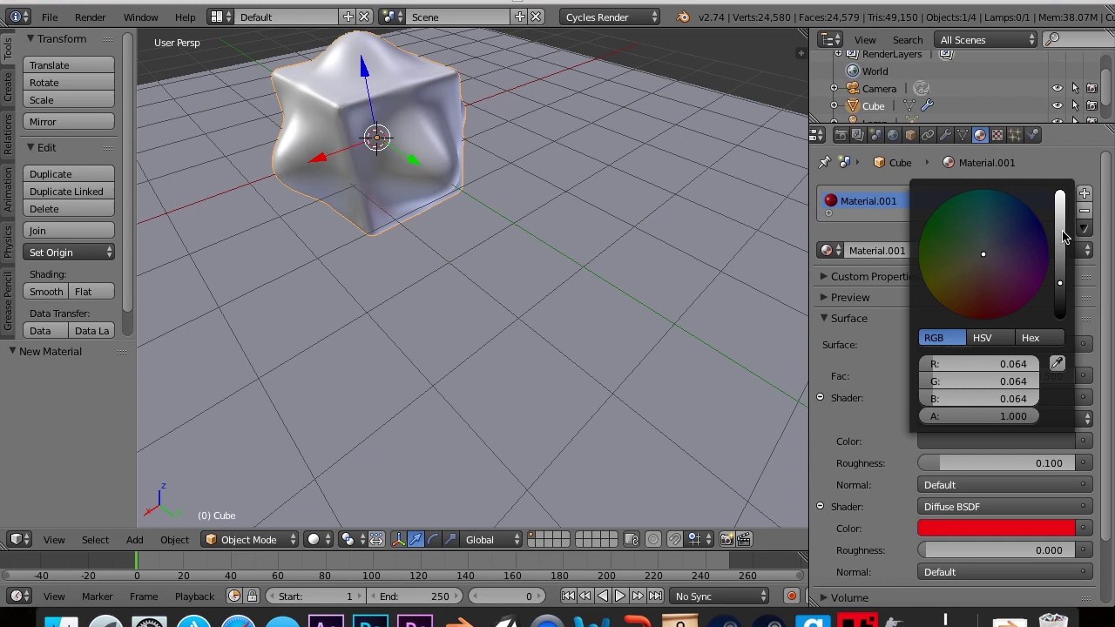
scroll(1066, 235, up, 20)
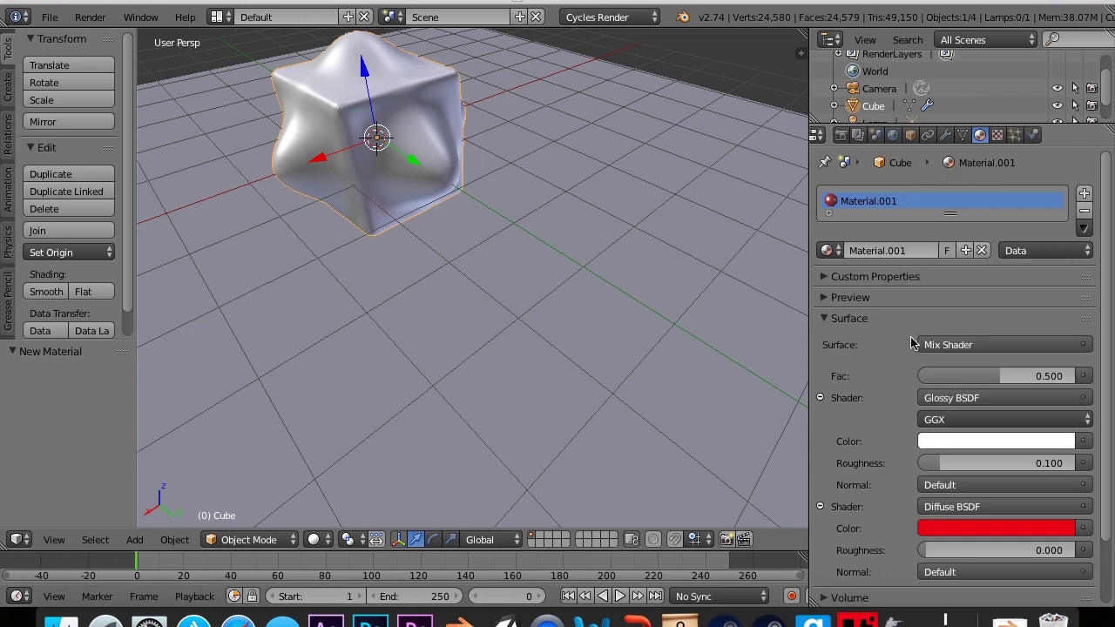
drag(1011, 376, 954, 381)
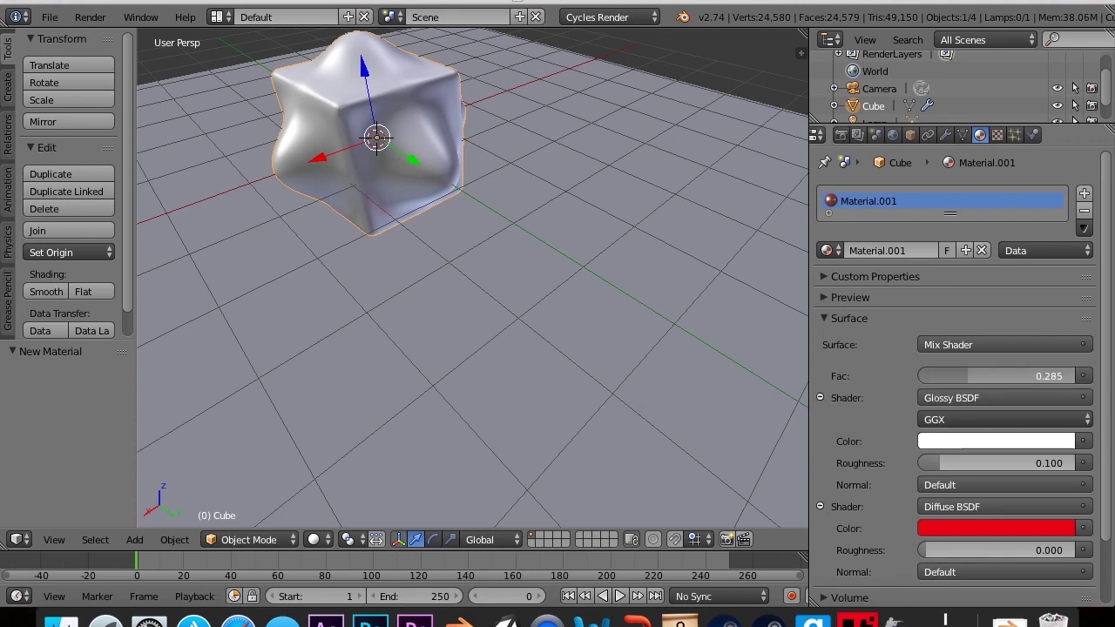
Show the material preview and try mix factors of 1.0, 0.75, 0.25 and 0.75
key(Escape)
click(928, 299)
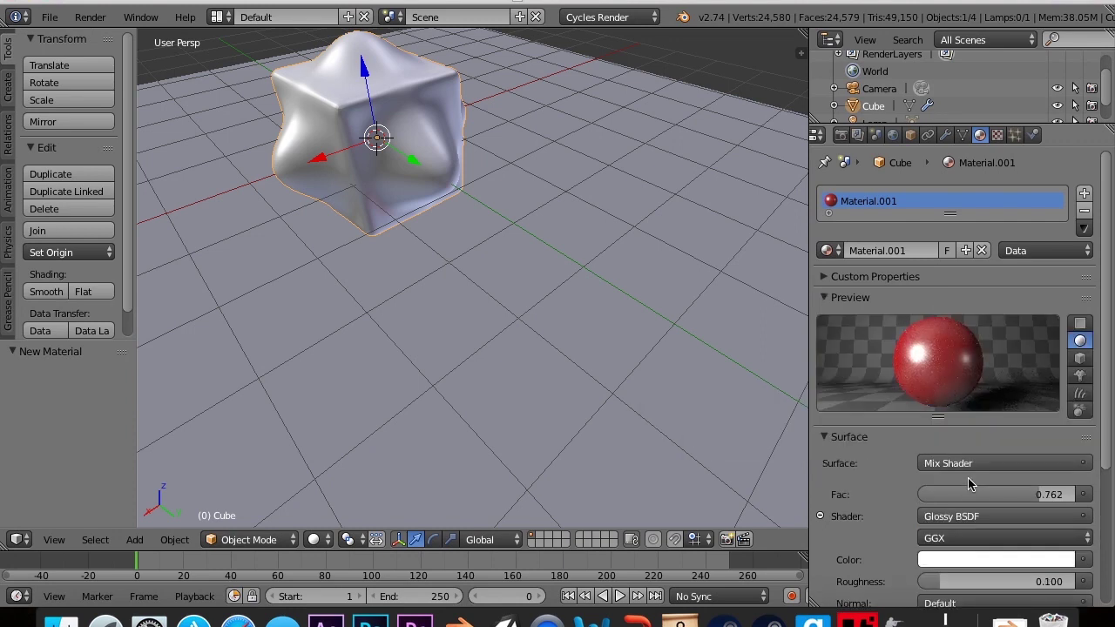
mouse_move(1002, 493)
mouse_down()
mouse_move(1080, 494)
mouse_move(923, 494)
mouse_move(1017, 501)
mouse_up()
click(1001, 496)
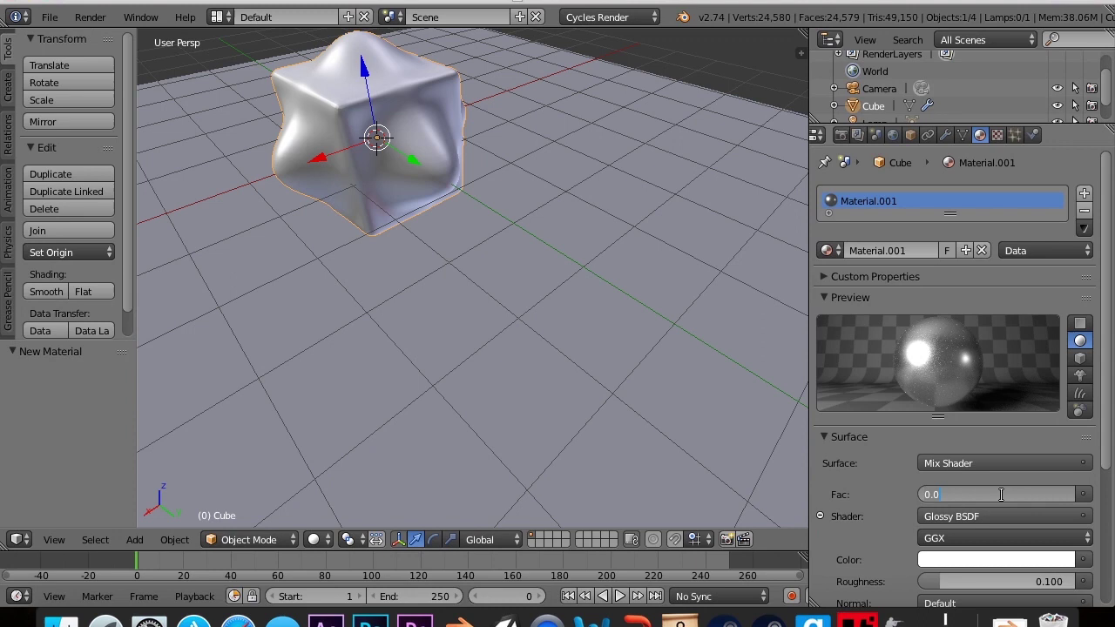
text(0.75)
key(Return)
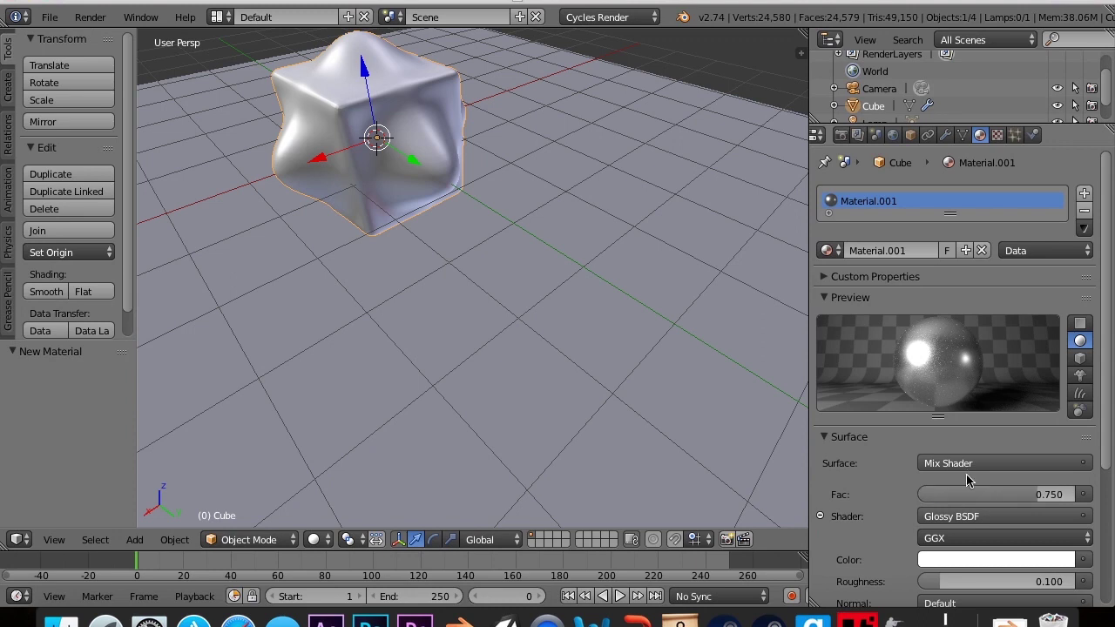
click(1025, 500)
text(.25)
key(Return)
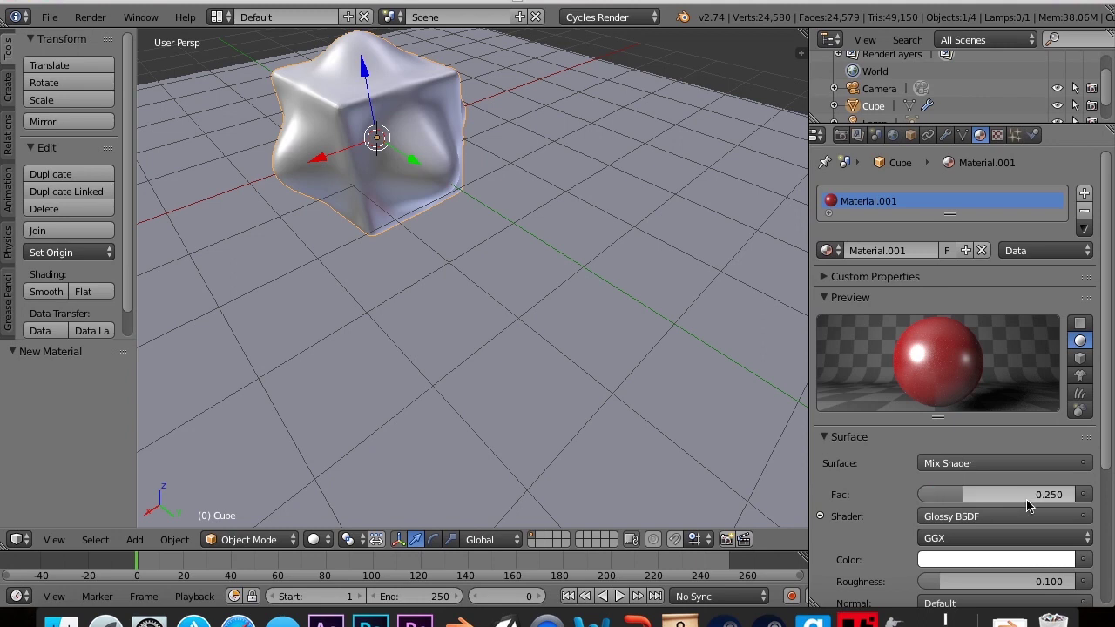
click(1026, 501)
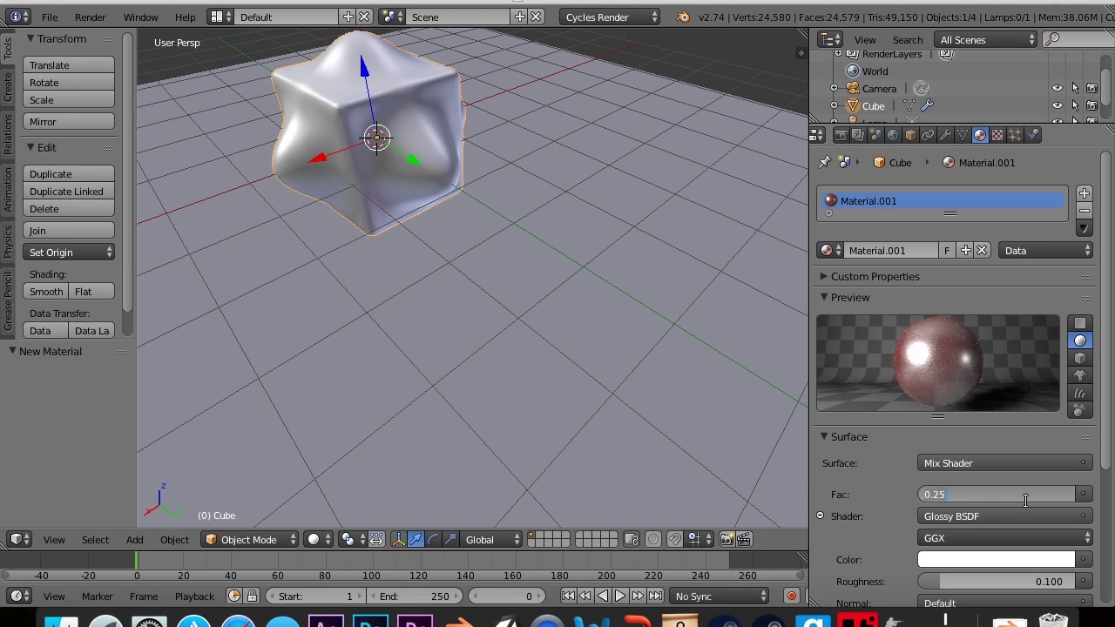
text(.75)
key(Return)
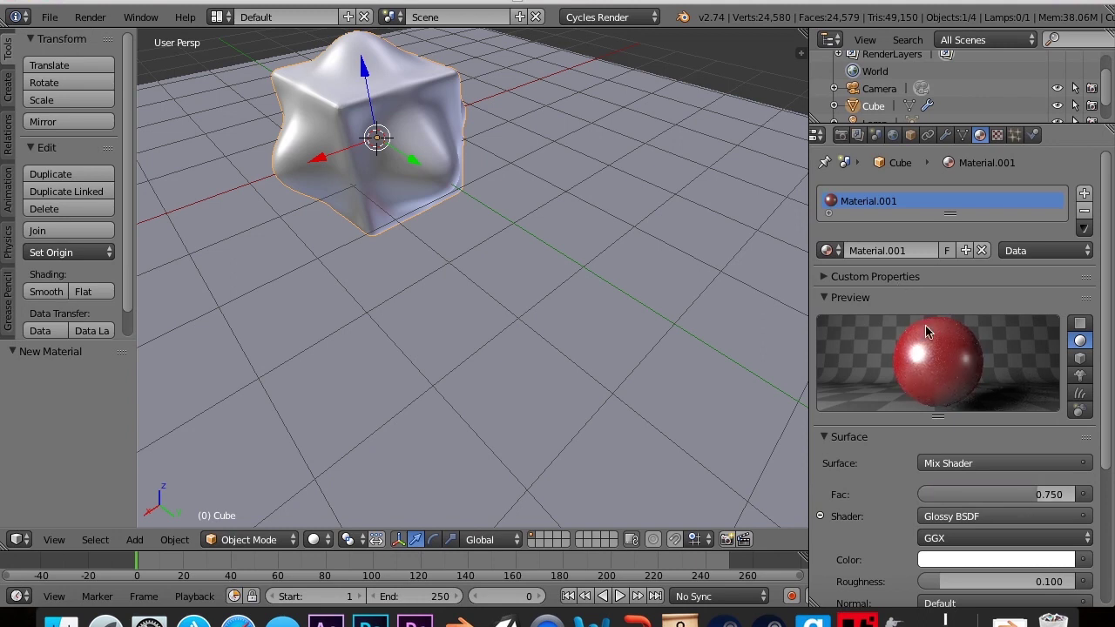
Switch the surface to an Add Shader, then back to a Mix Shader at 0.5
click(980, 466)
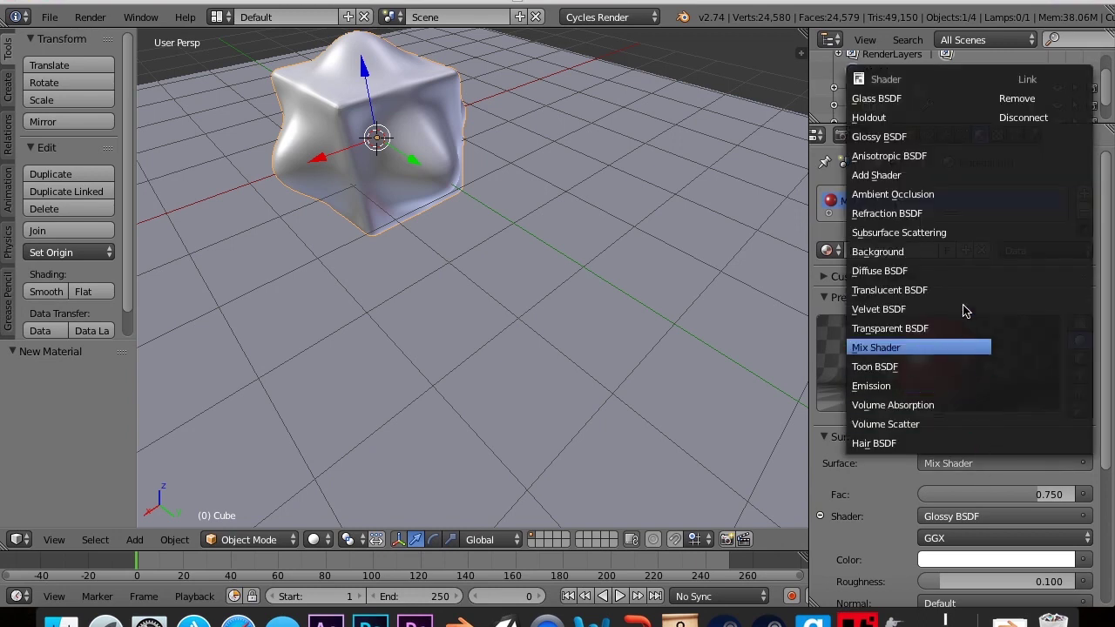
click(931, 176)
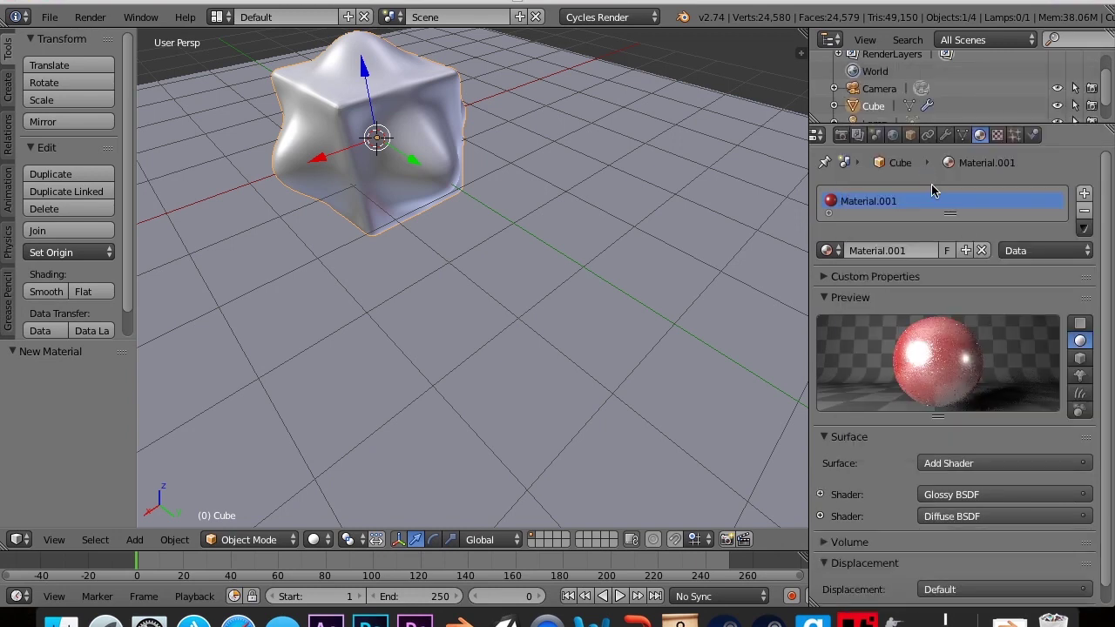
click(962, 462)
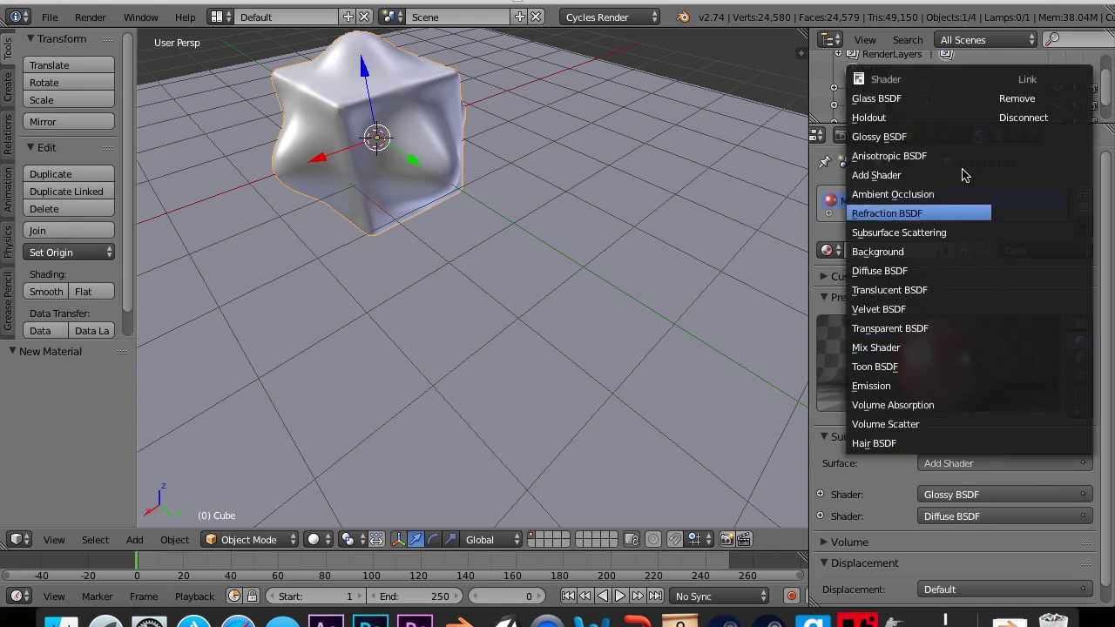
click(910, 342)
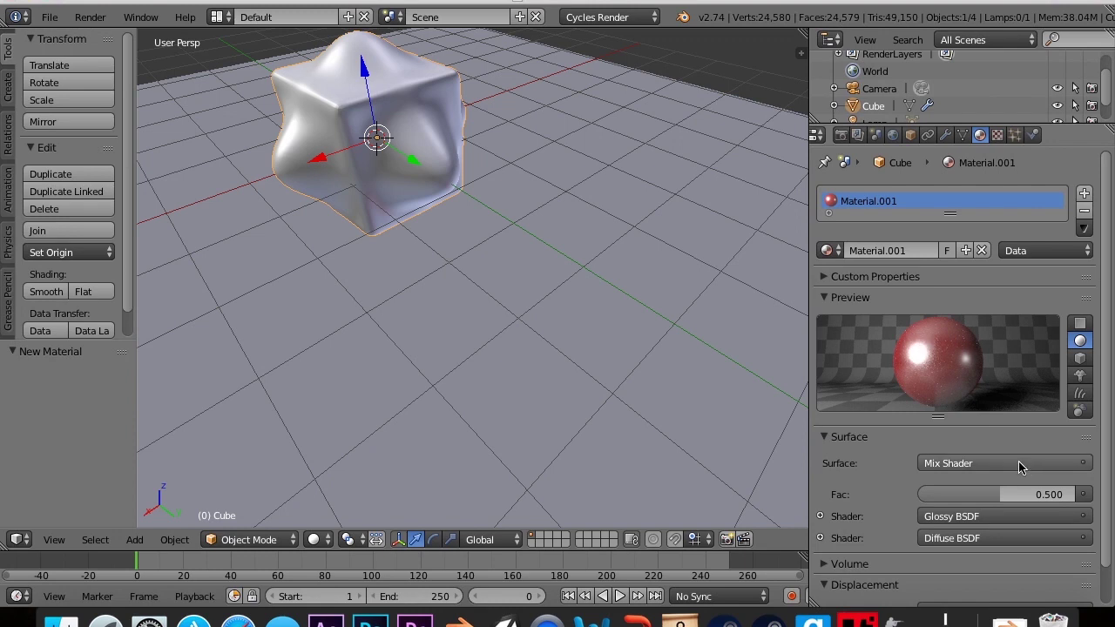
Render the current frame of the red glossy cube with Cycles (F12)
key(F12)
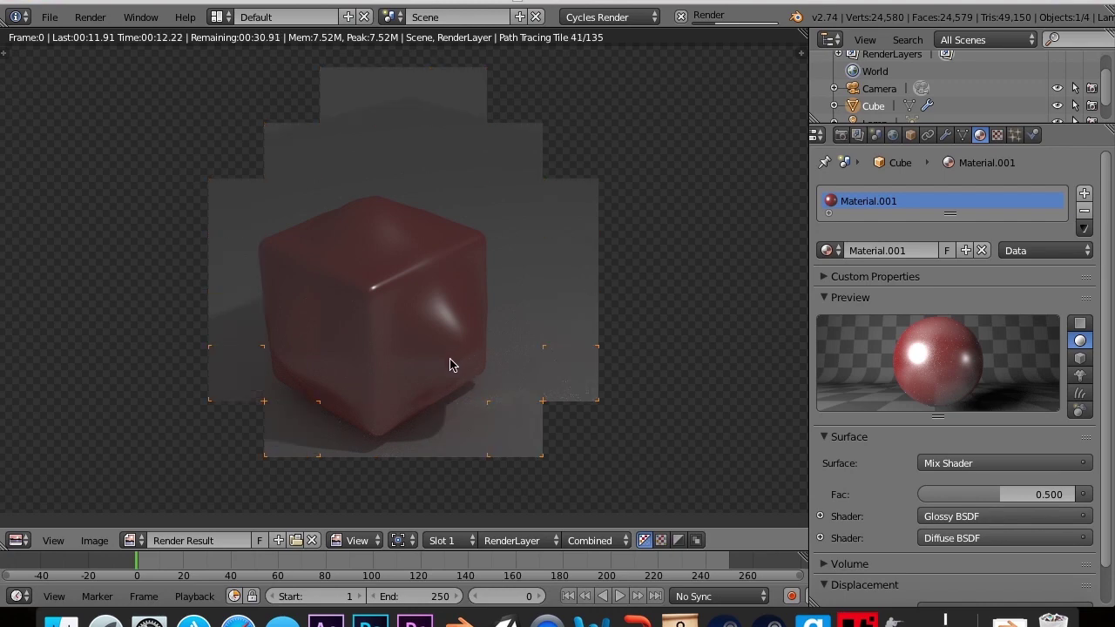
Close the Cycles render, recentre the cube, and render it with Blender Render
key(Escape)
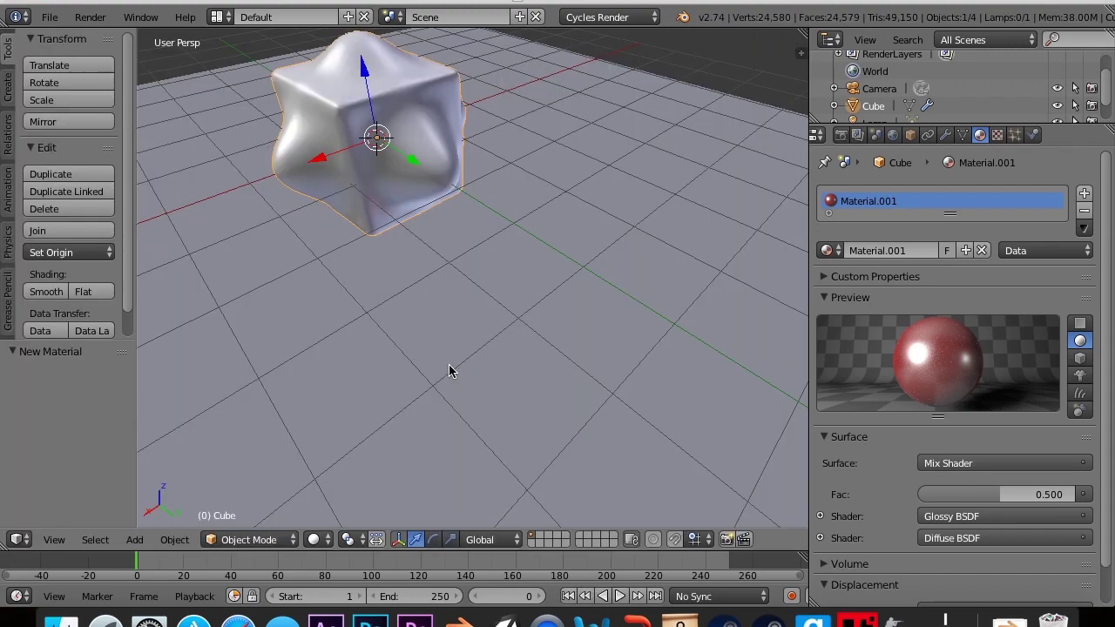
scroll(472, 304, down, 1)
scroll(473, 302, down, 2)
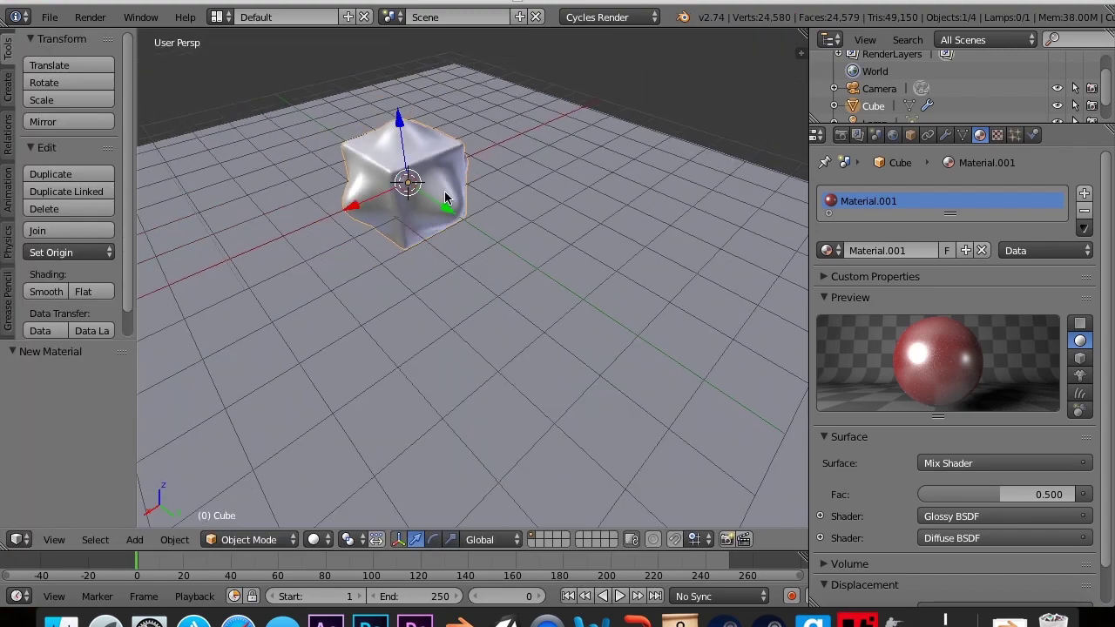
shift+middle_drag(444, 198, 531, 261)
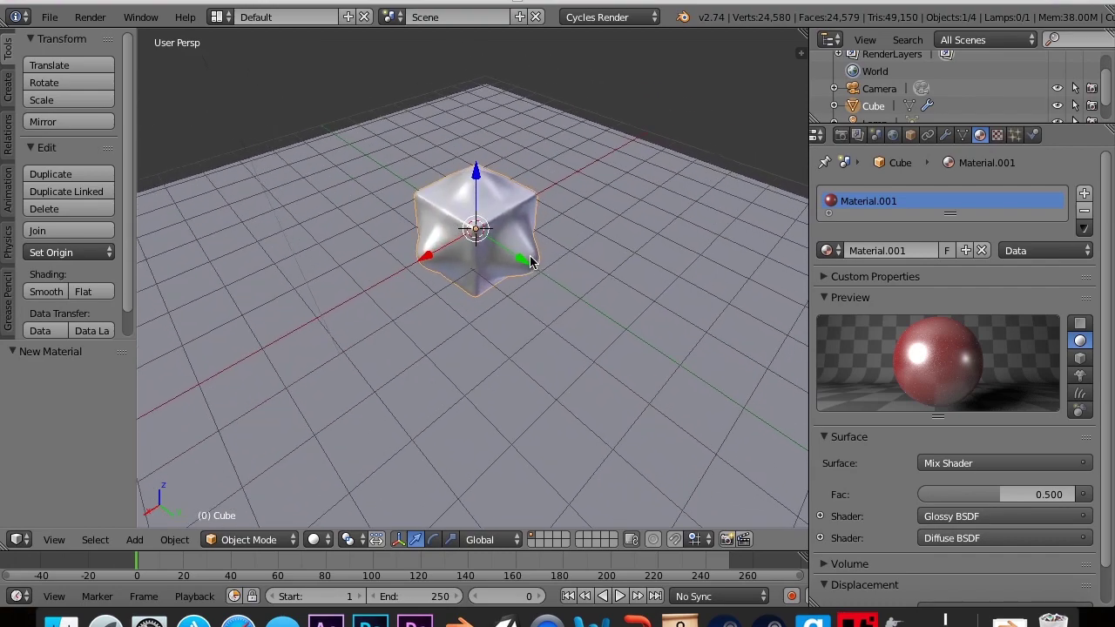
click(609, 16)
click(601, 38)
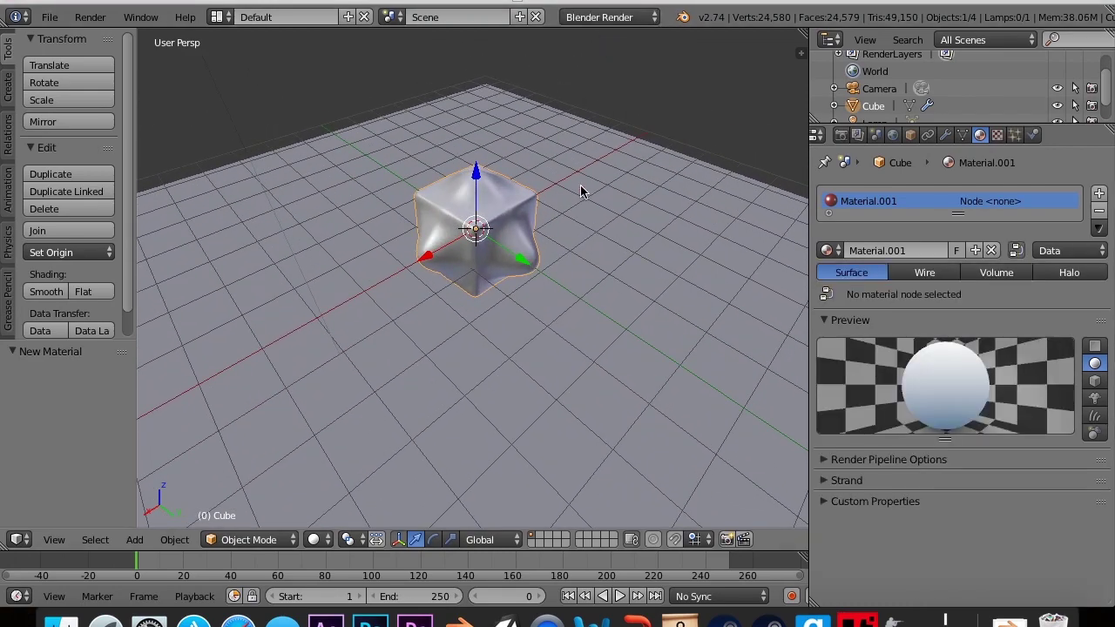
key(F12)
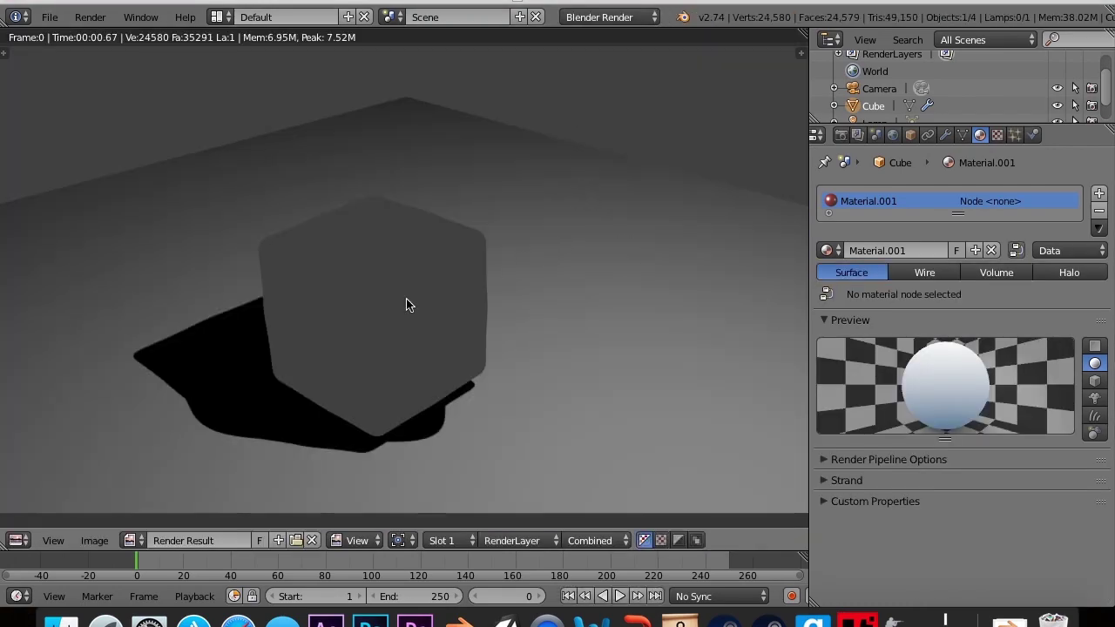
key(Escape)
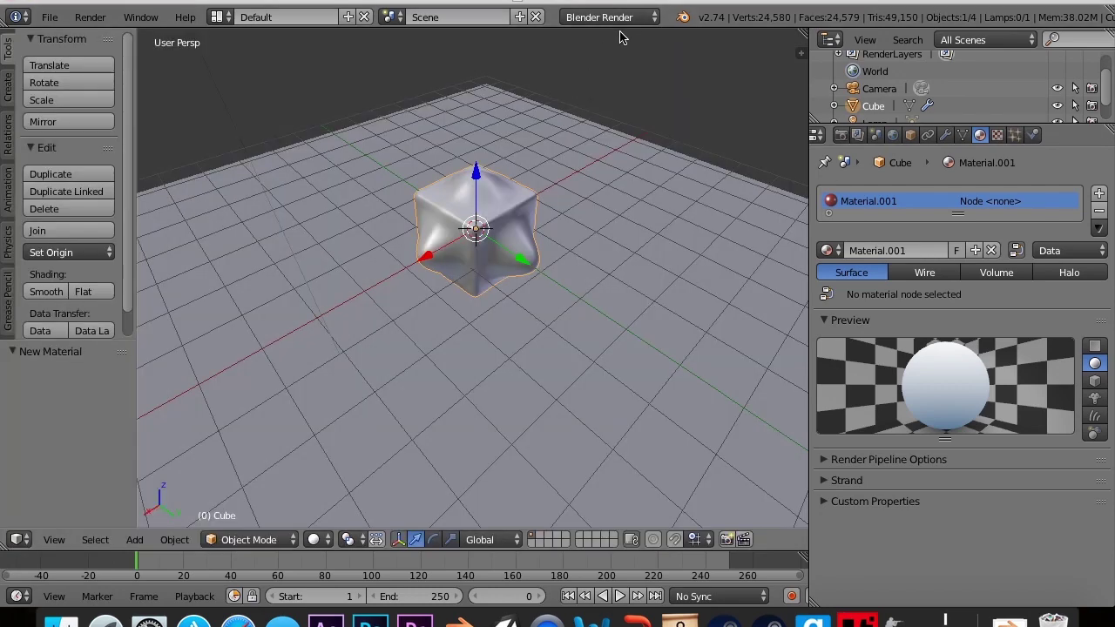
Set the render engine back to Cycles Render
click(618, 18)
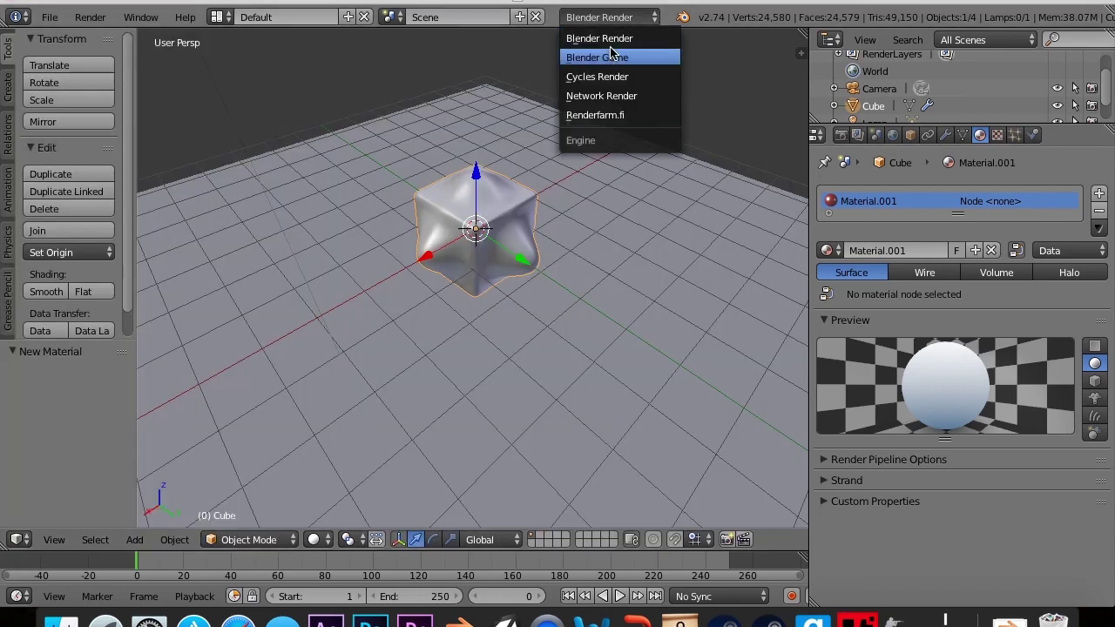
click(609, 77)
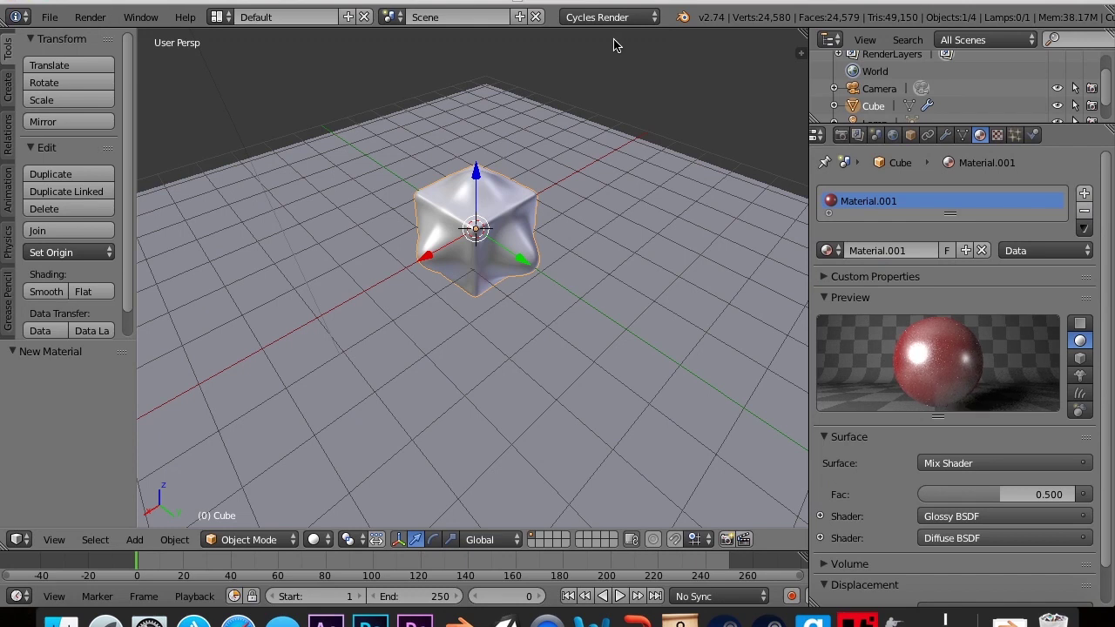
click(618, 19)
click(614, 38)
click(618, 19)
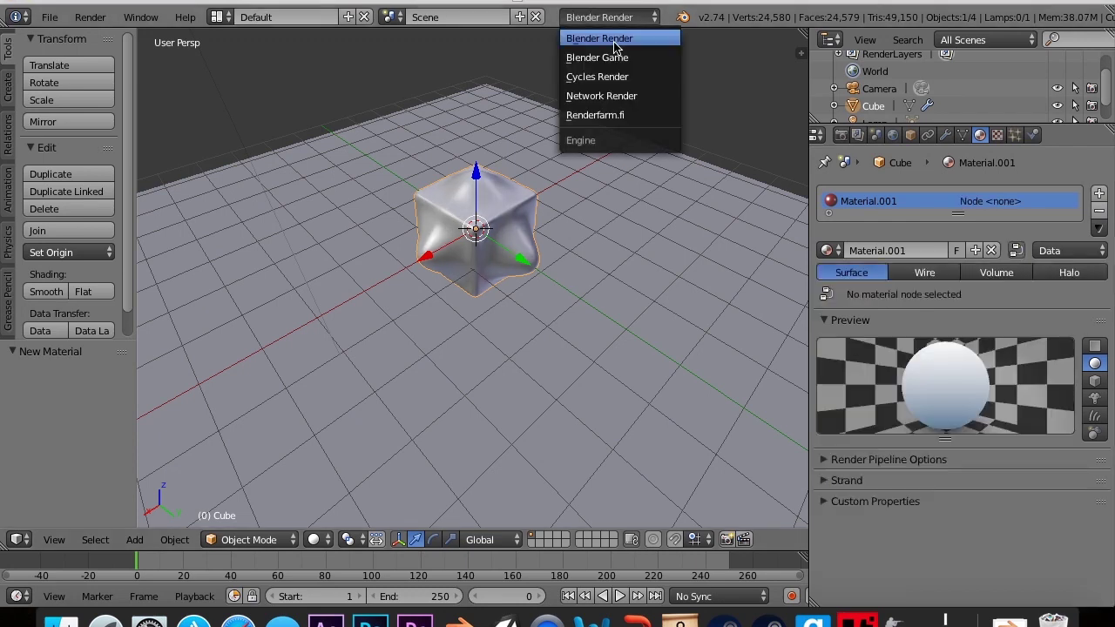
click(610, 75)
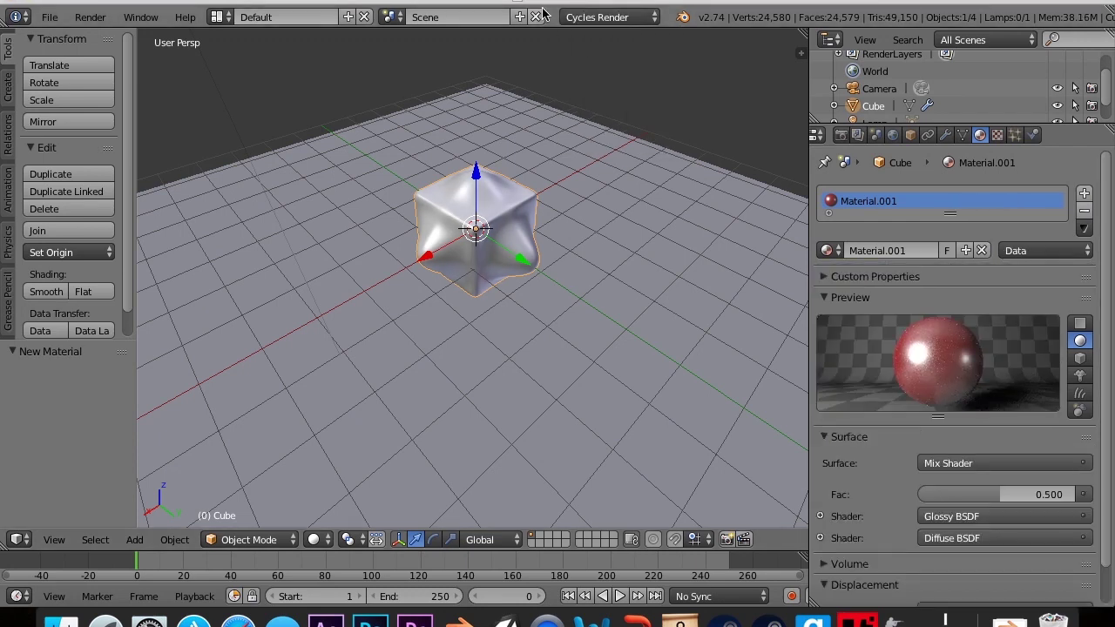